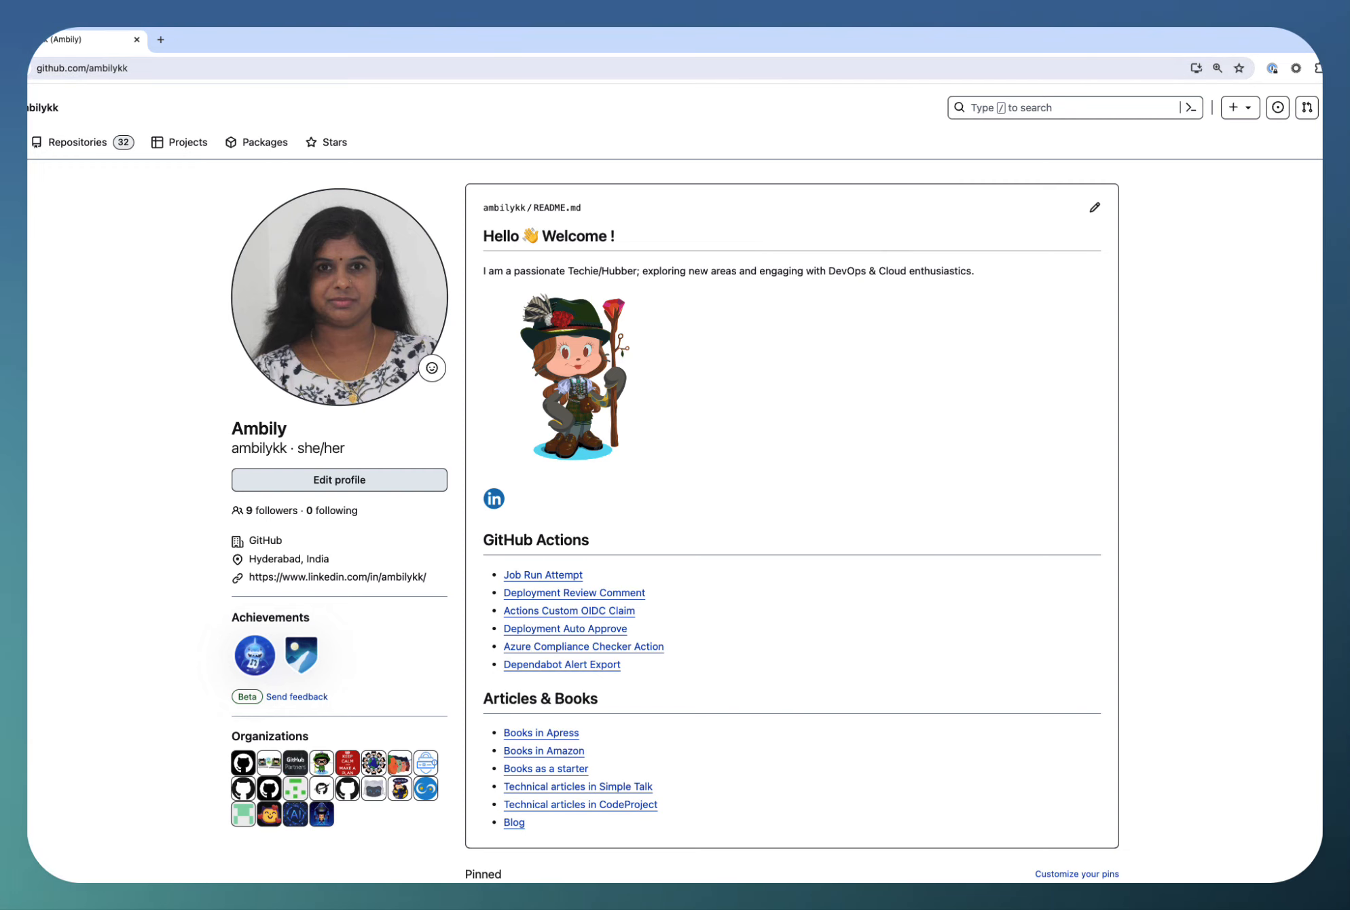
# Open the account's developer settings and view the fine-grained and classic personal access token lists
pyautogui.click(1347, 107)
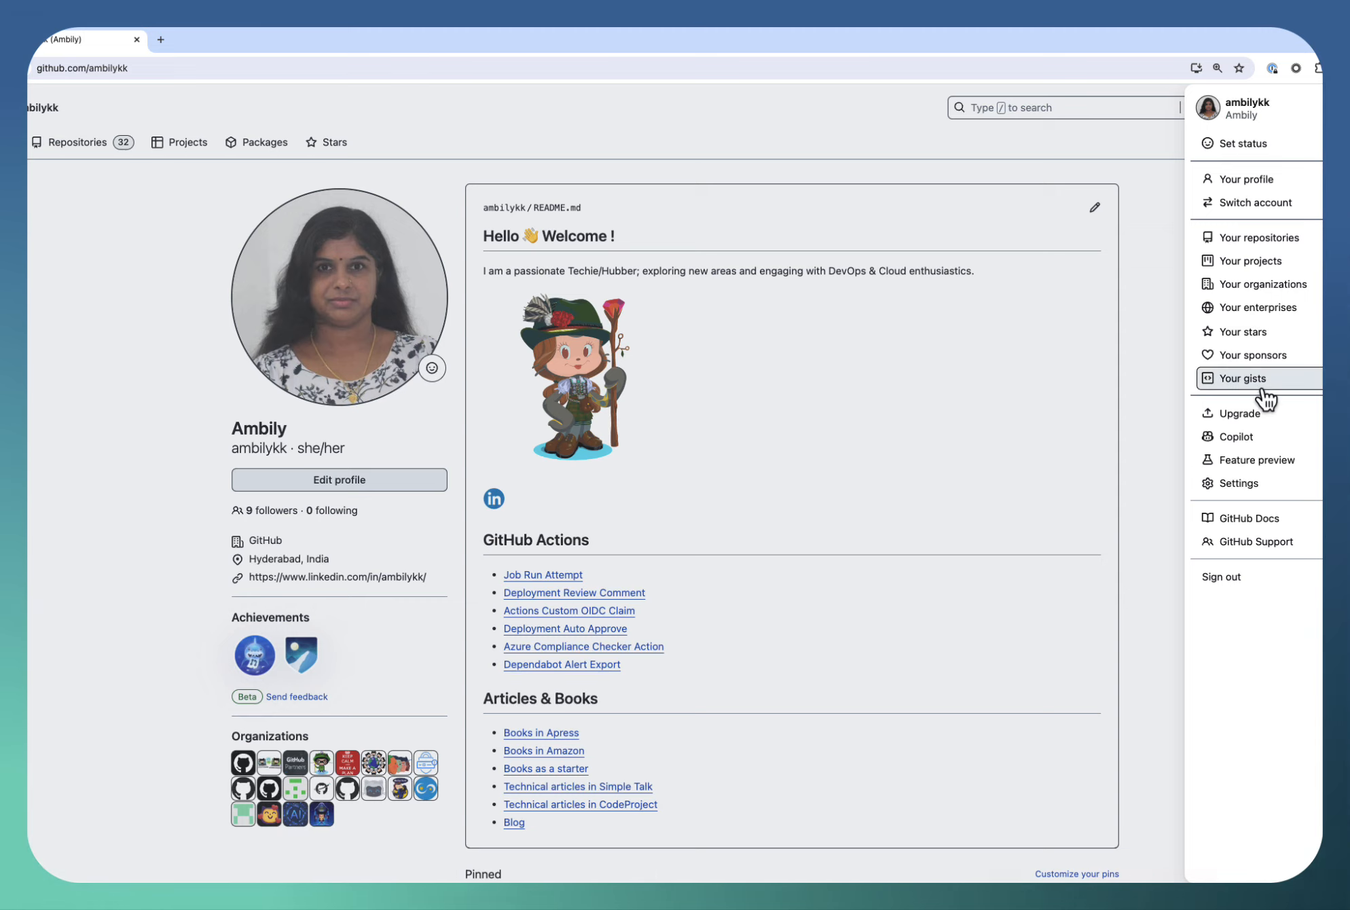
pyautogui.click(1249, 487)
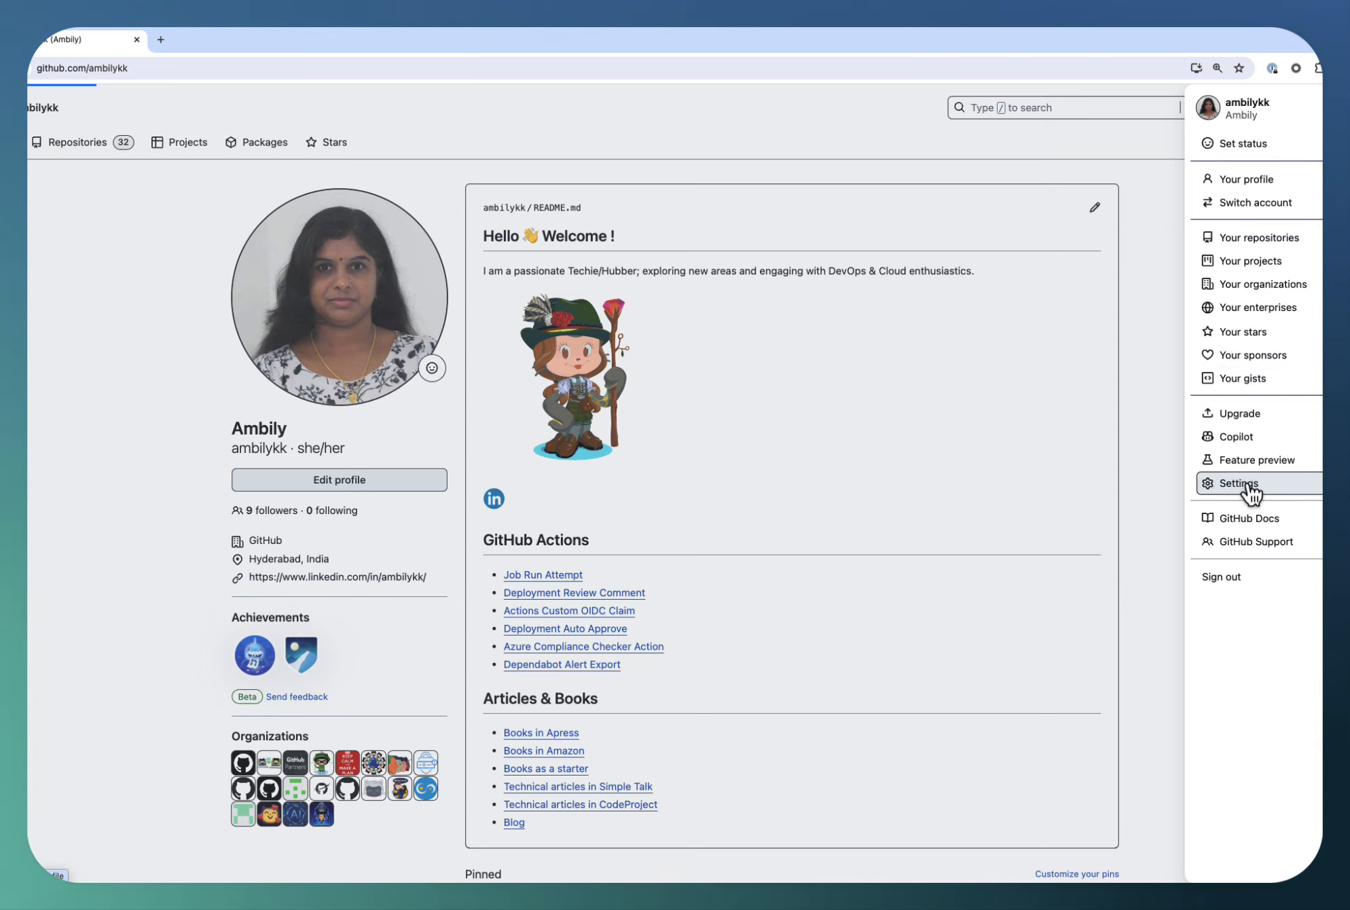
pyautogui.scroll(-5, 277, 717)
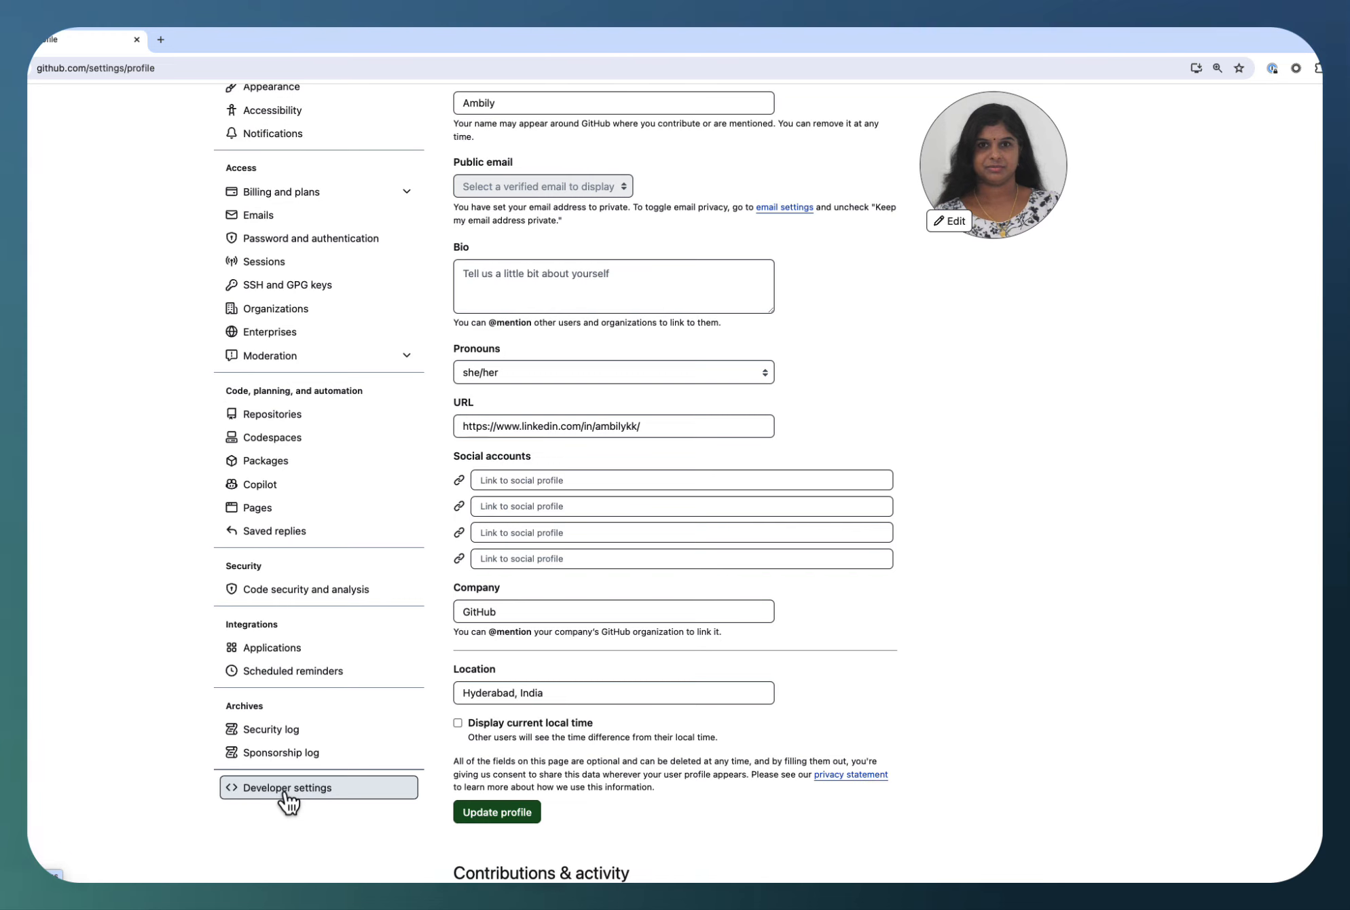
pyautogui.click(285, 791)
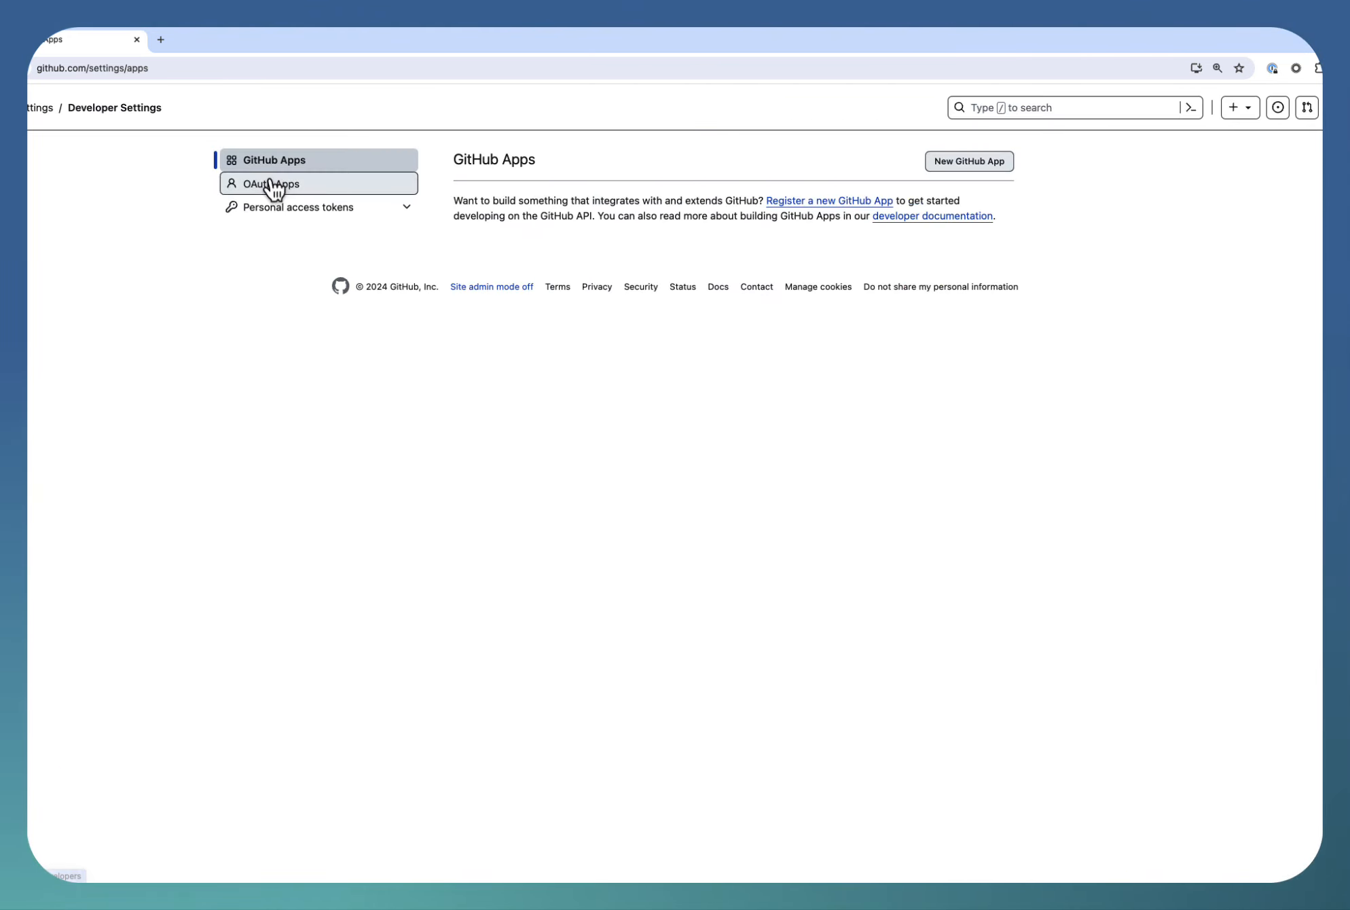
pyautogui.click(347, 208)
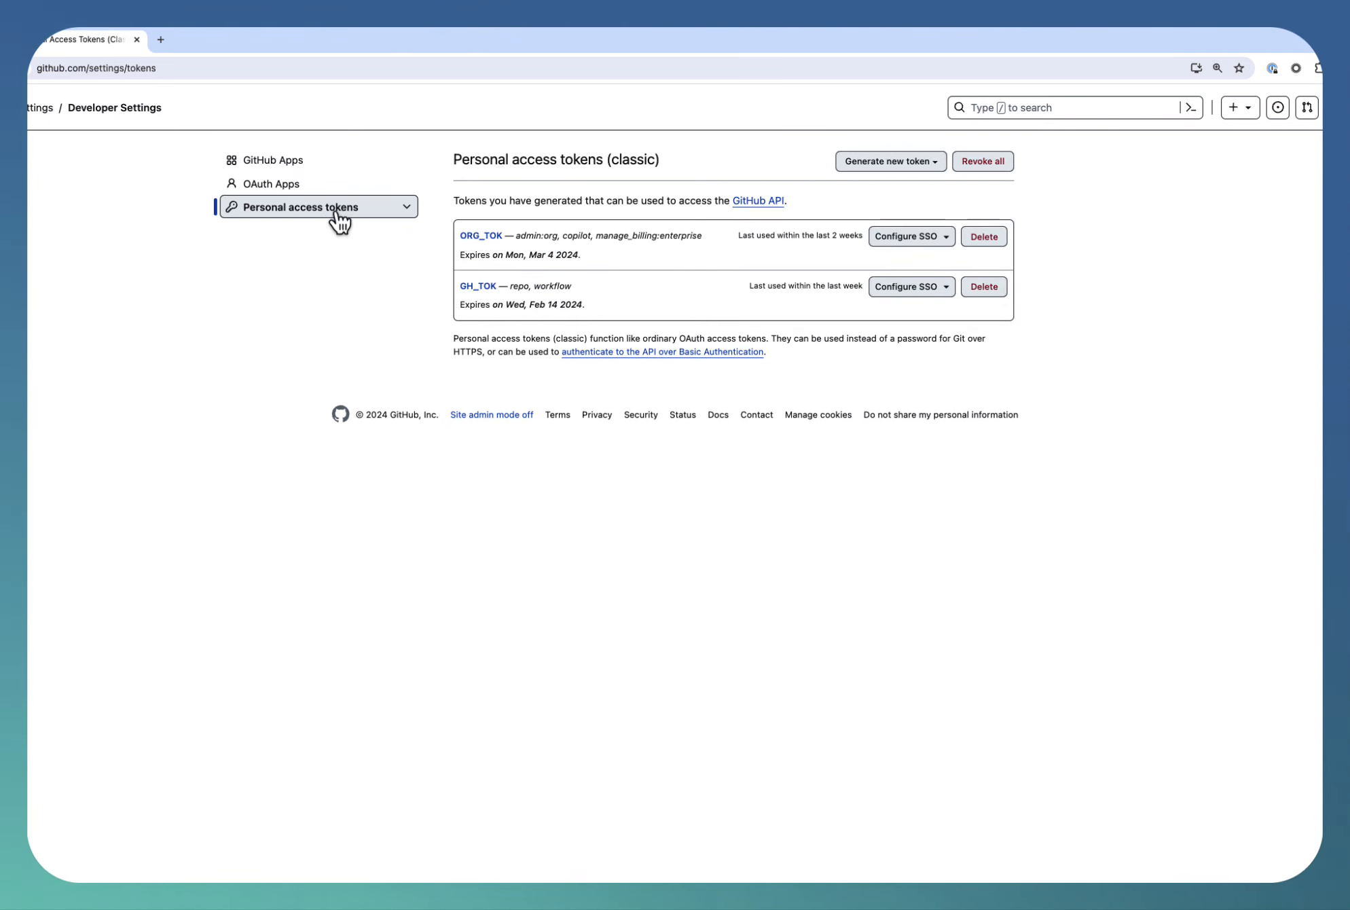
pyautogui.click(346, 213)
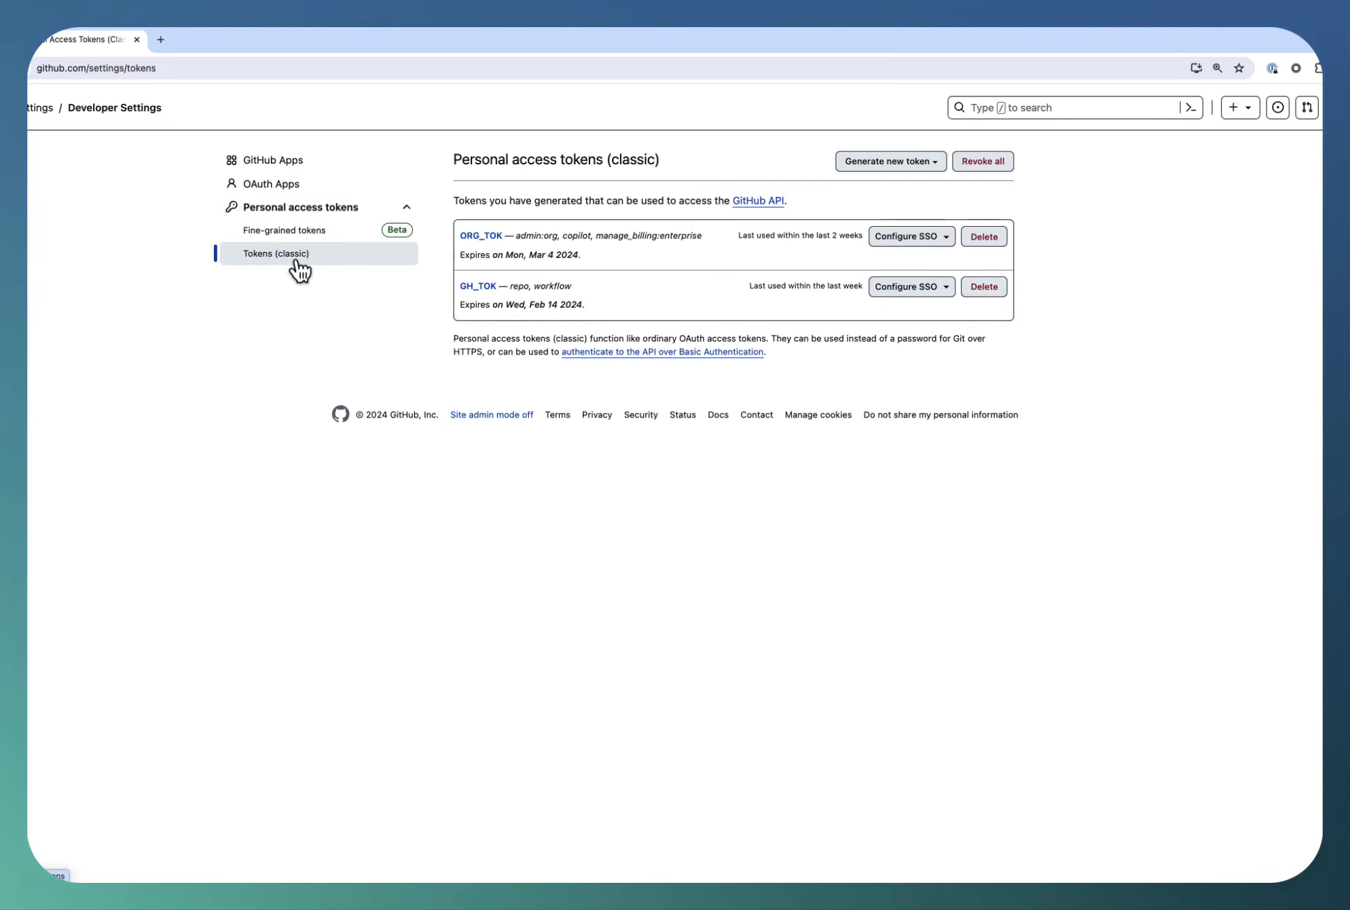
pyautogui.click(295, 234)
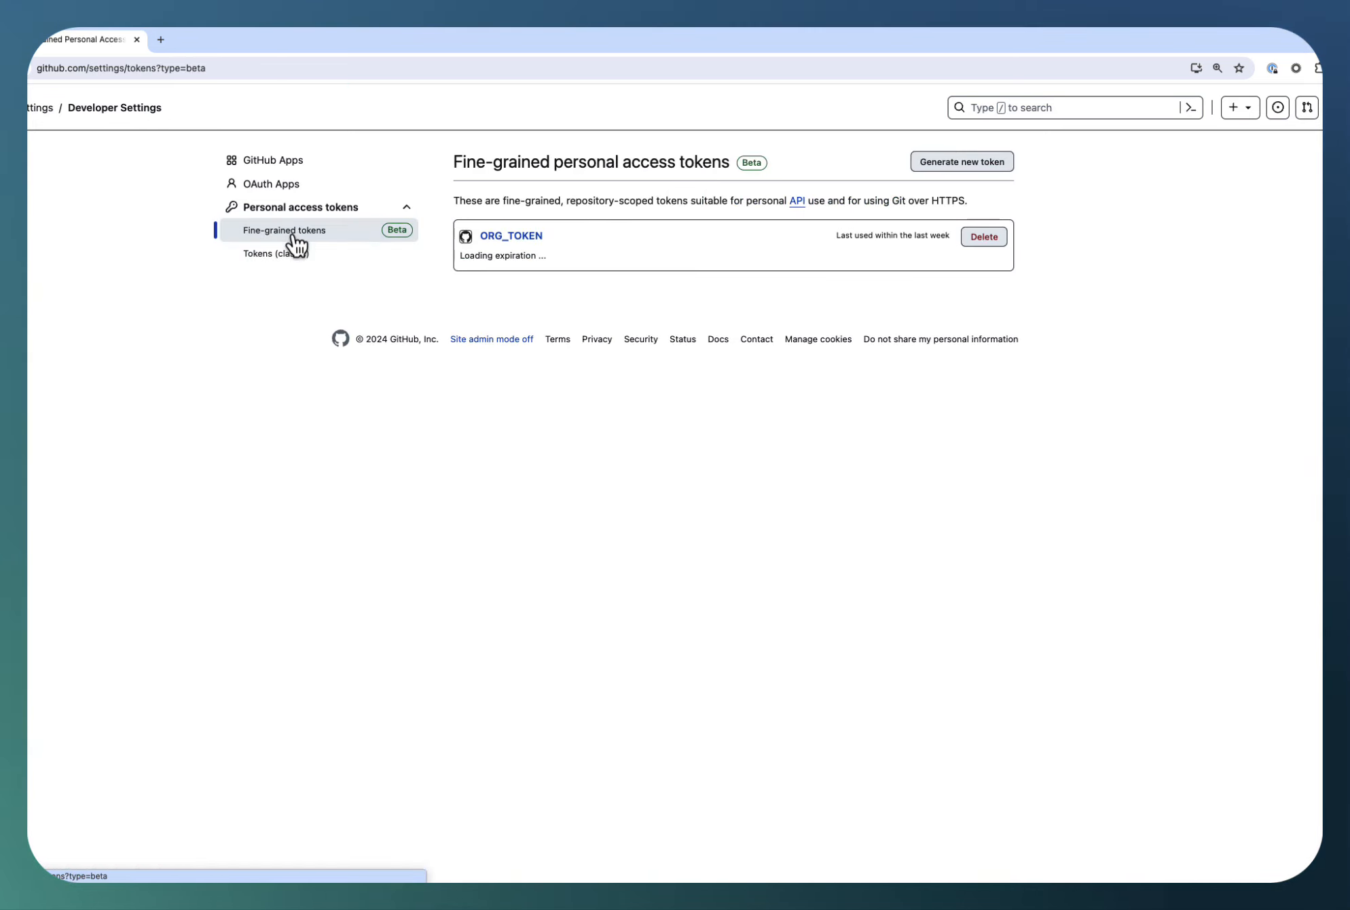
pyautogui.click(286, 257)
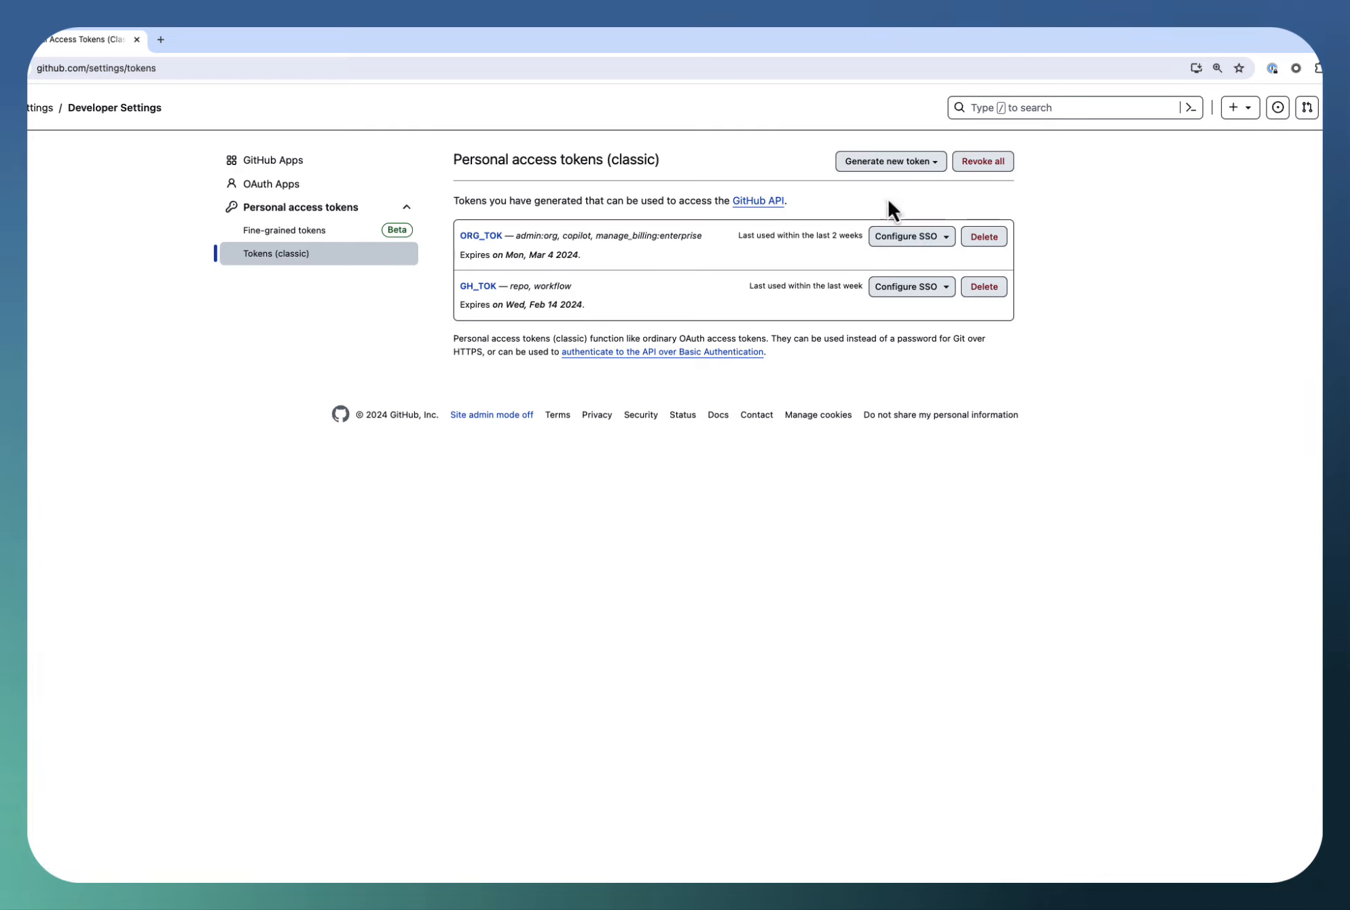
# Start a new classic personal access token for general use with the note action-token
pyautogui.click(903, 170)
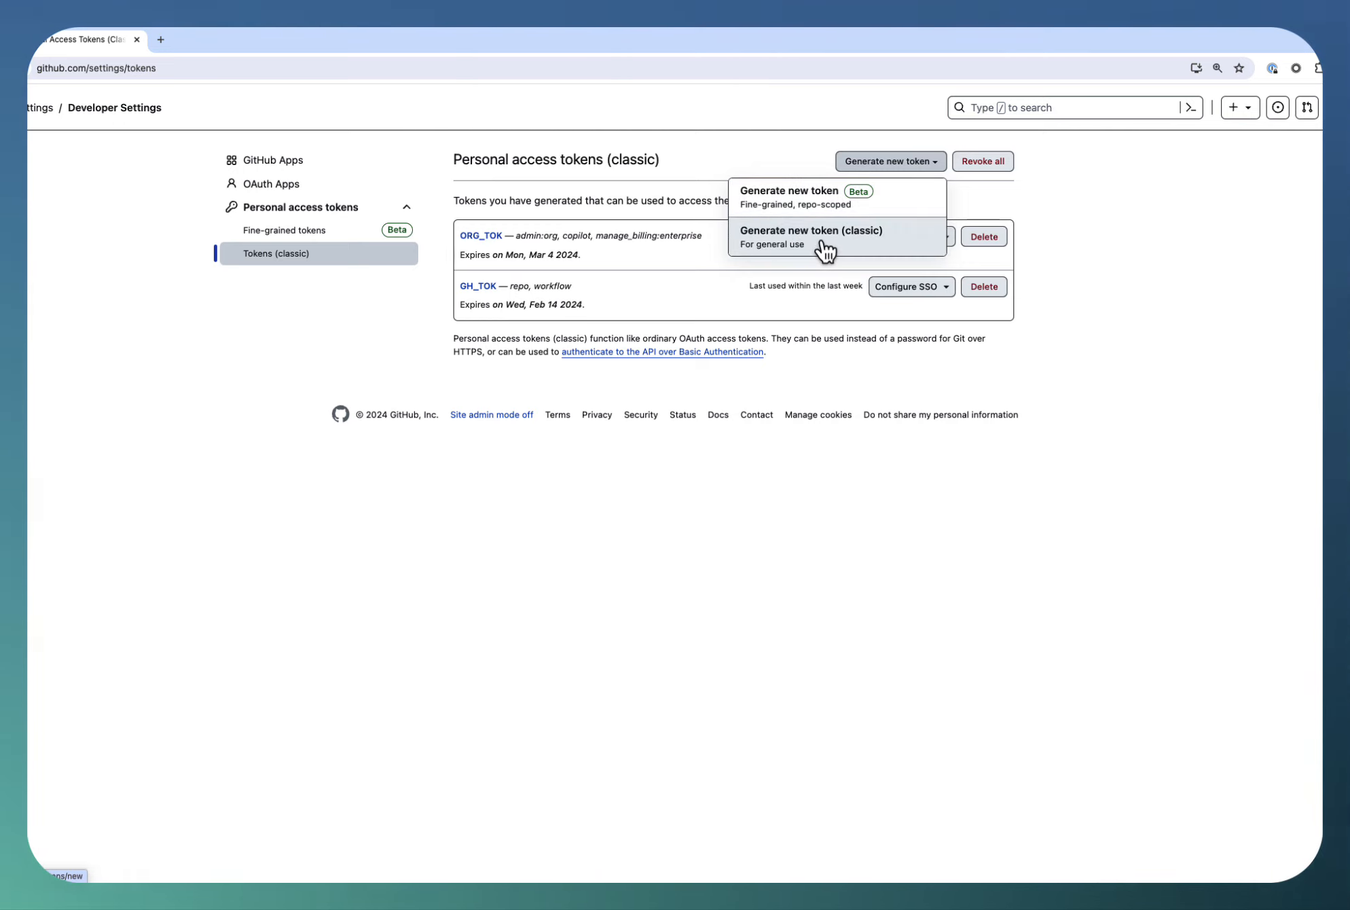
pyautogui.click(789, 247)
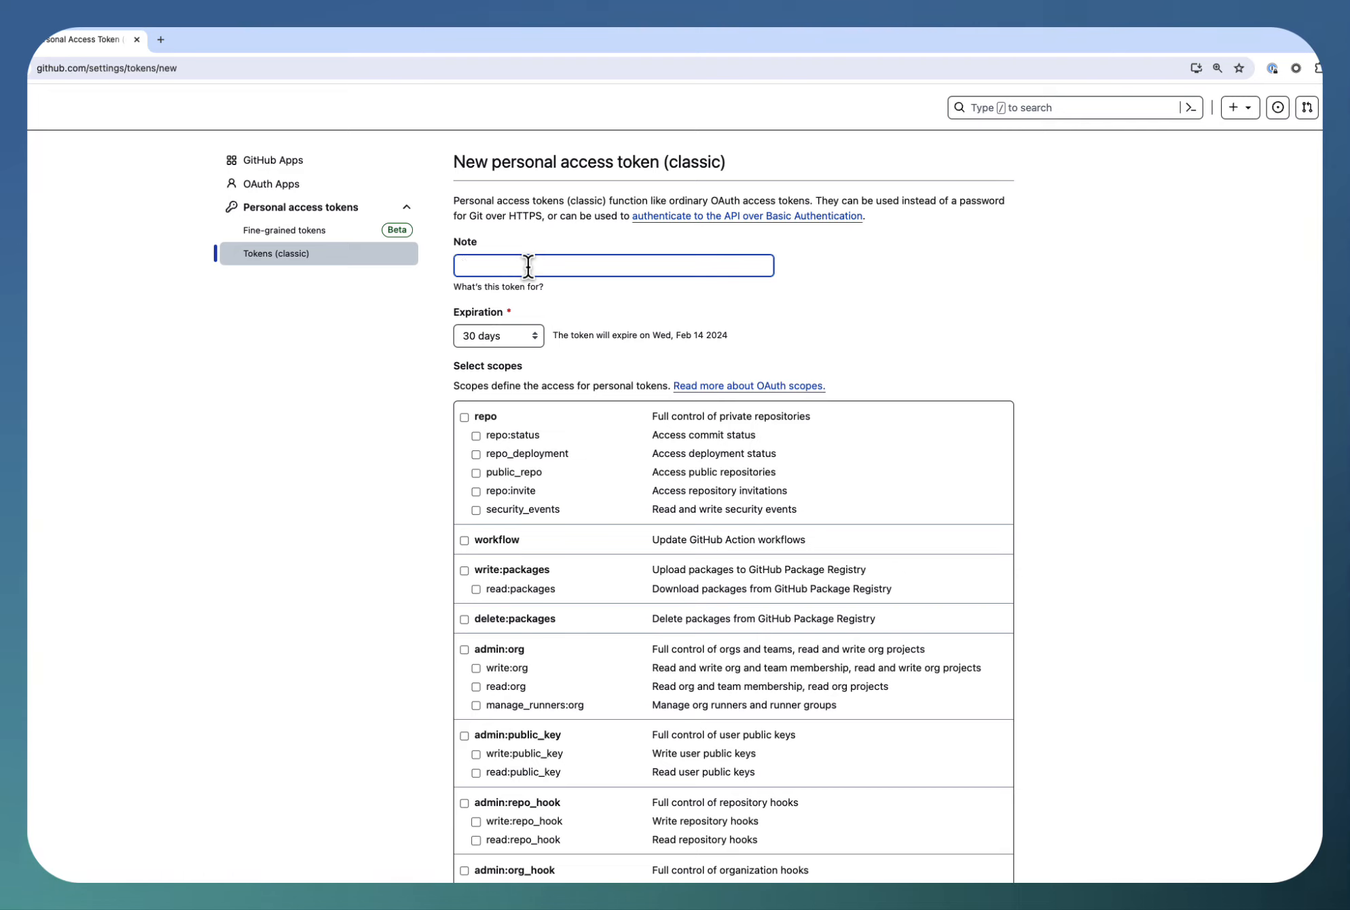
pyautogui.write('ac')
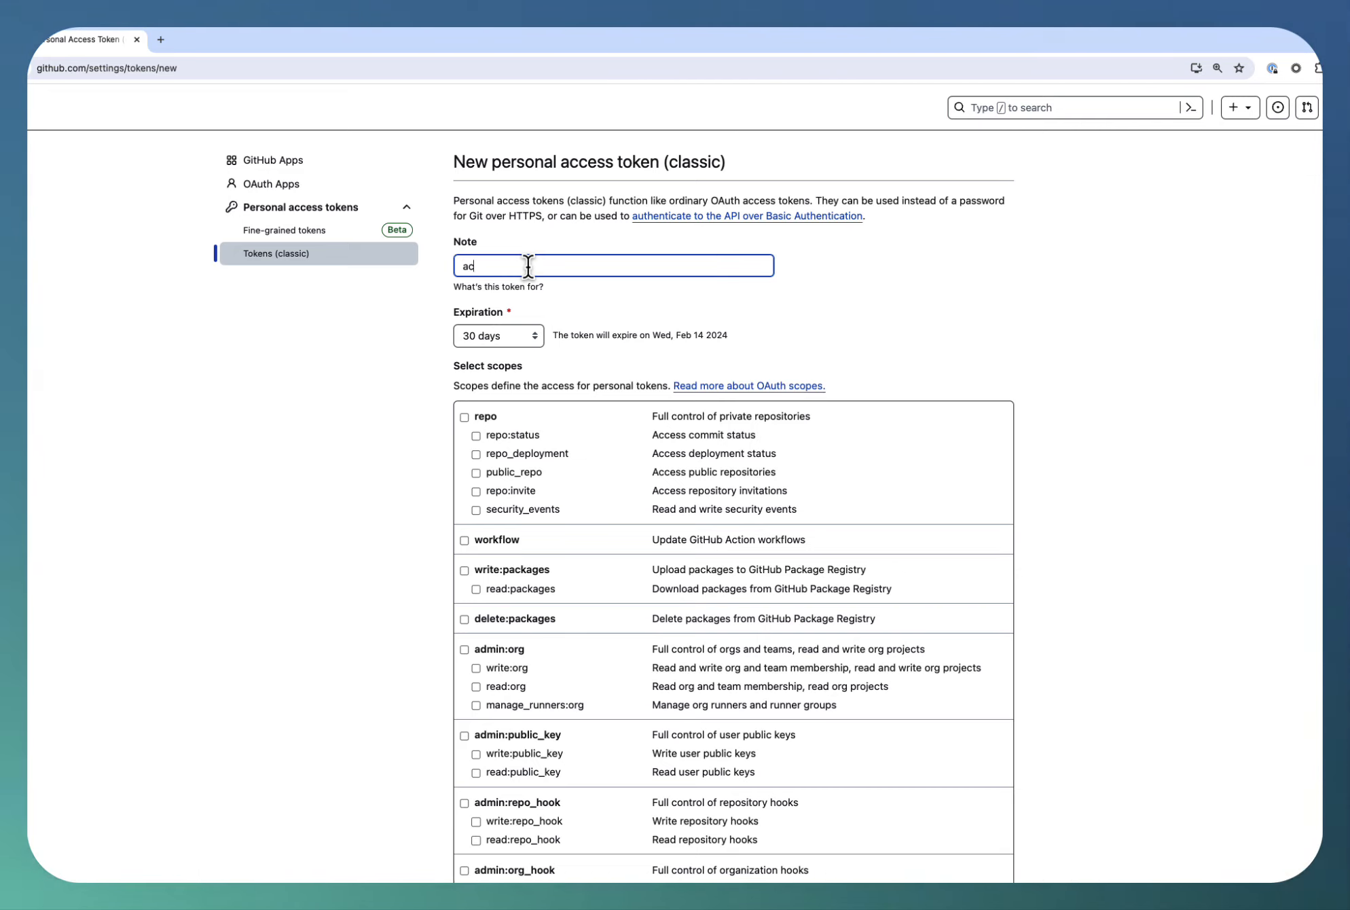
pyautogui.write('tion-token')
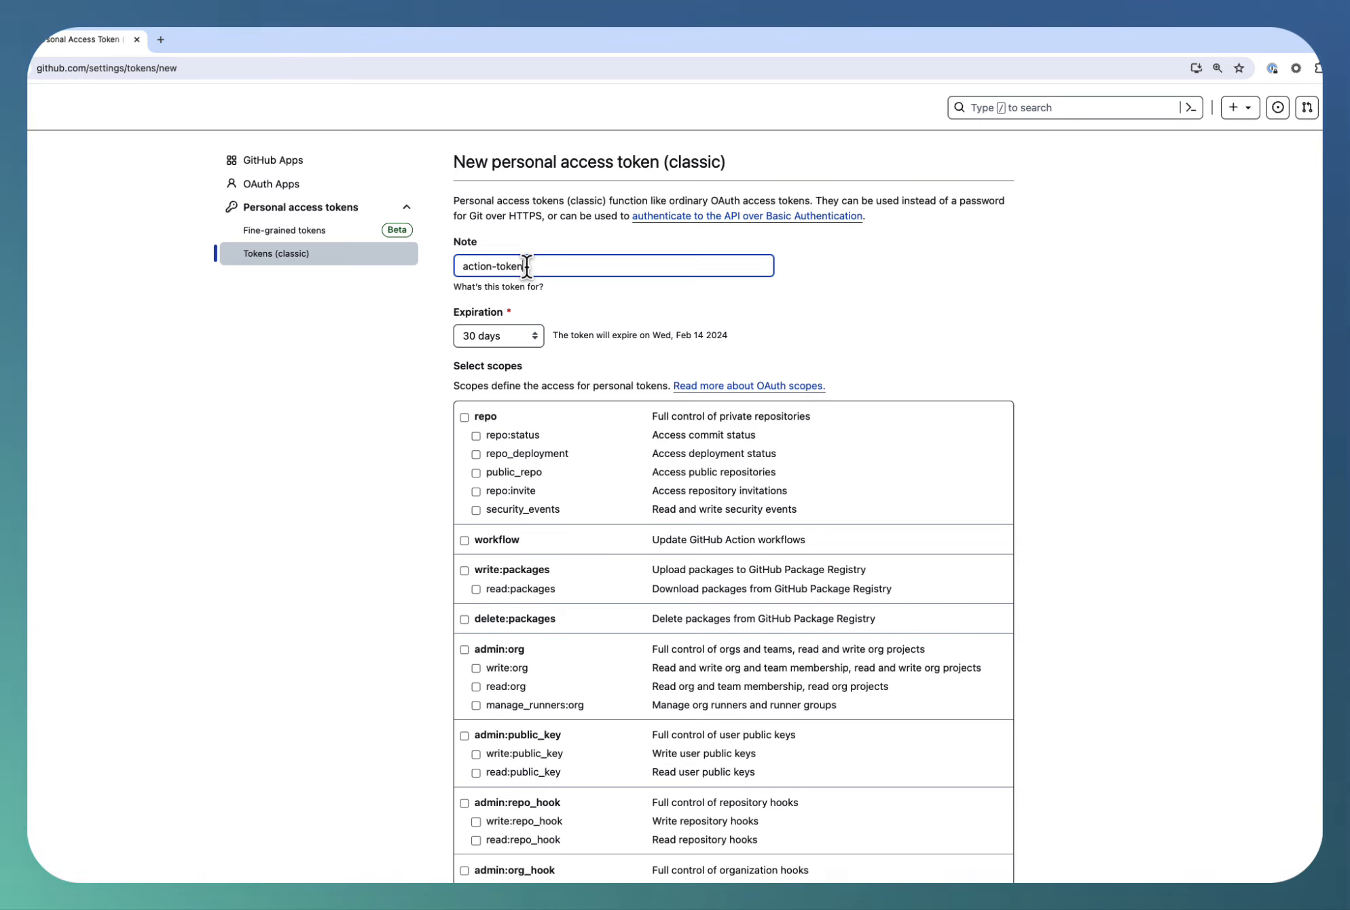
# Try the Custom expiration option for the classic token and set it back to 30 days
pyautogui.click(505, 331)
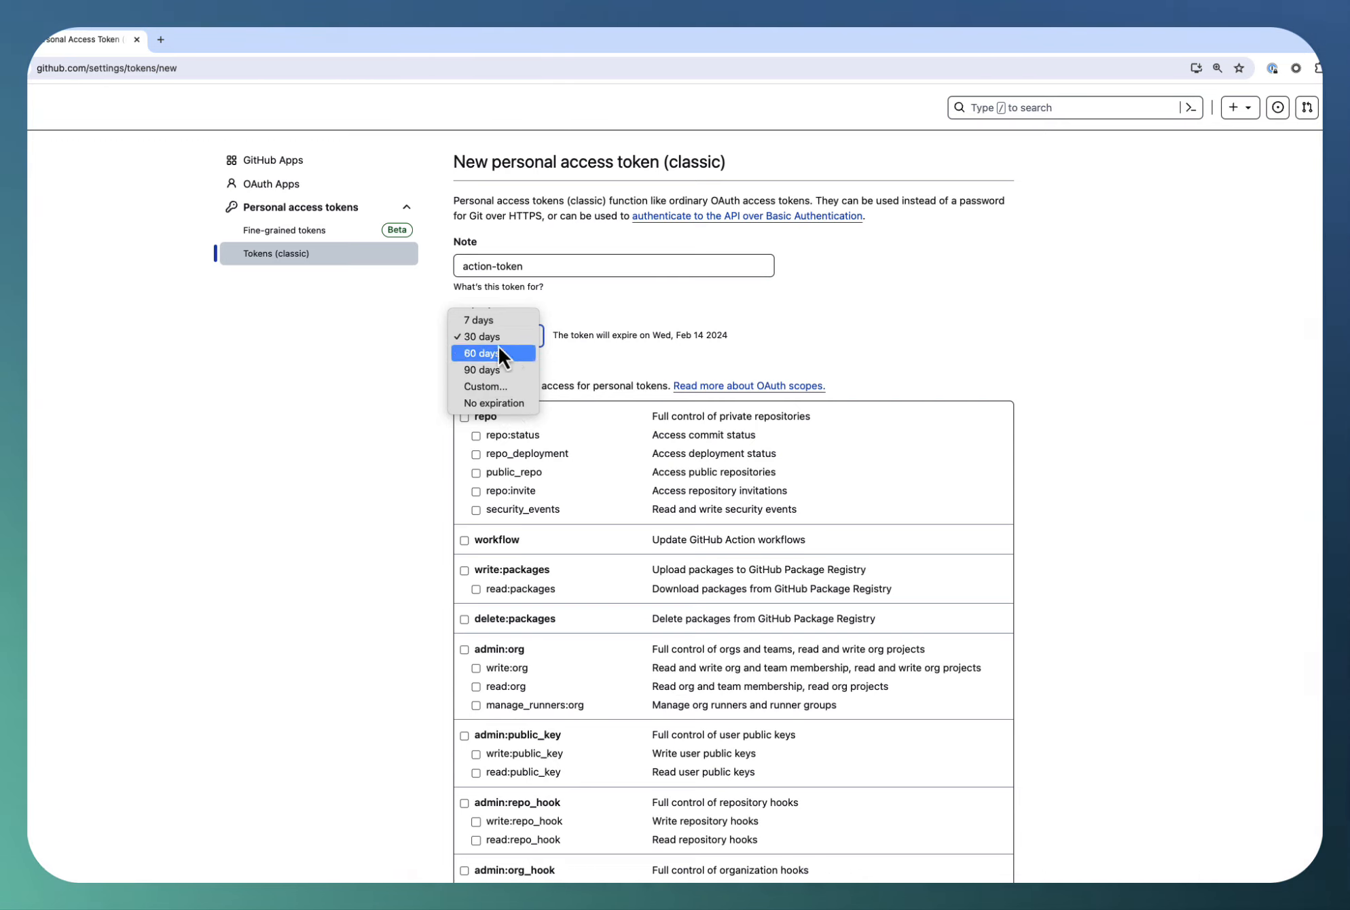
pyautogui.click(495, 392)
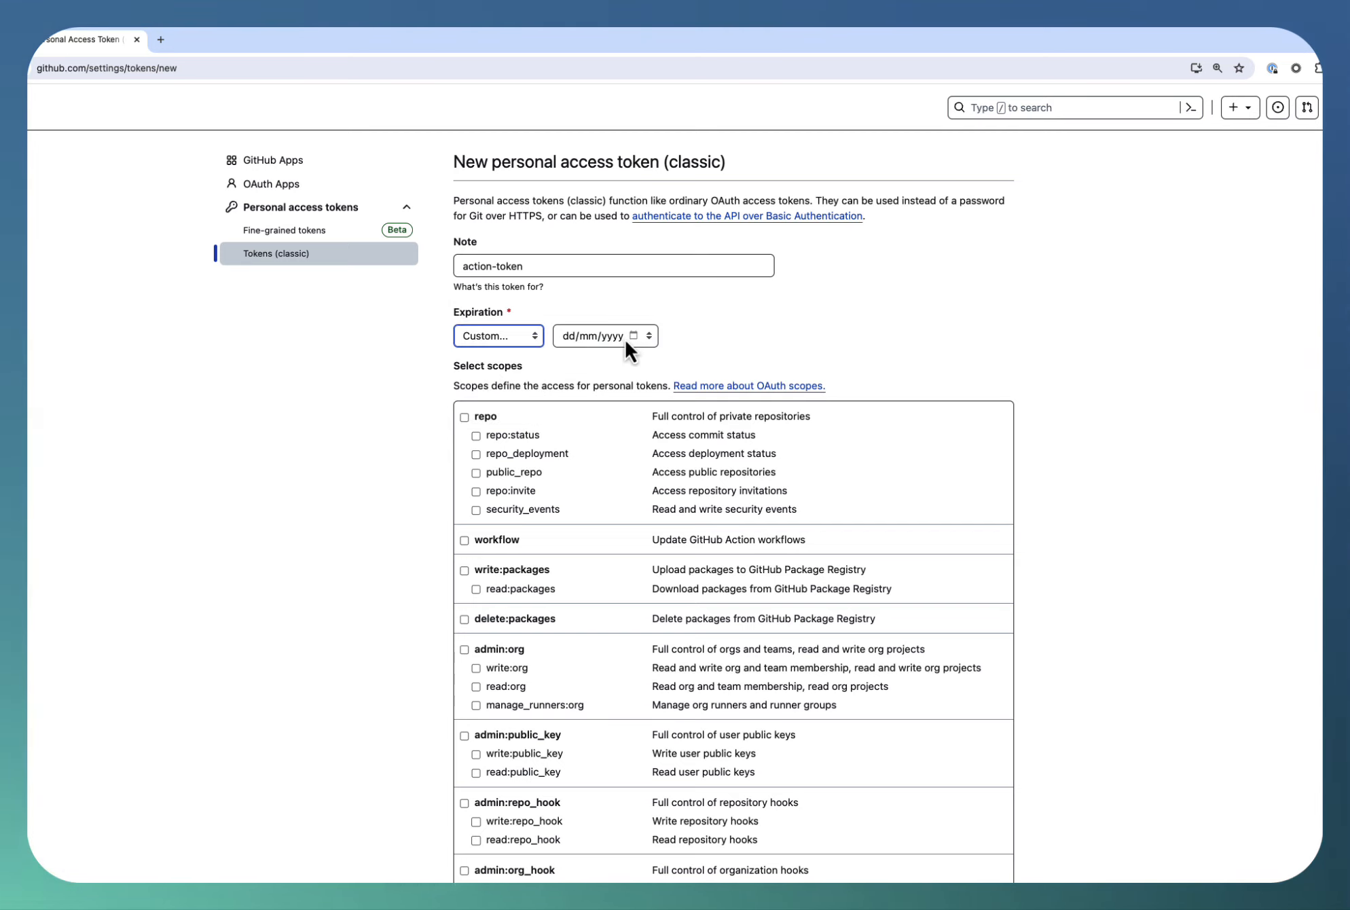
pyautogui.click(512, 337)
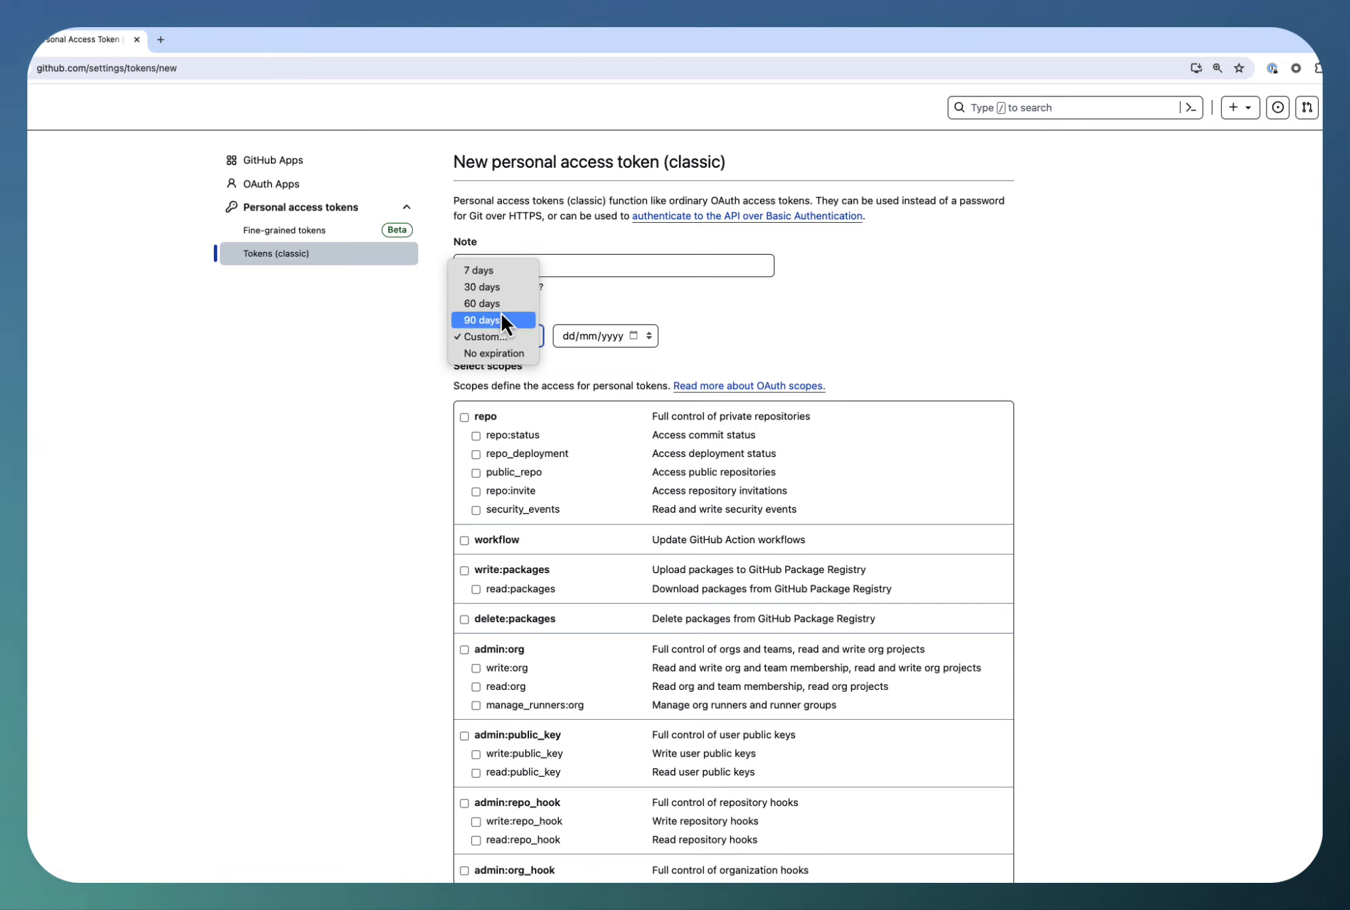
pyautogui.click(504, 287)
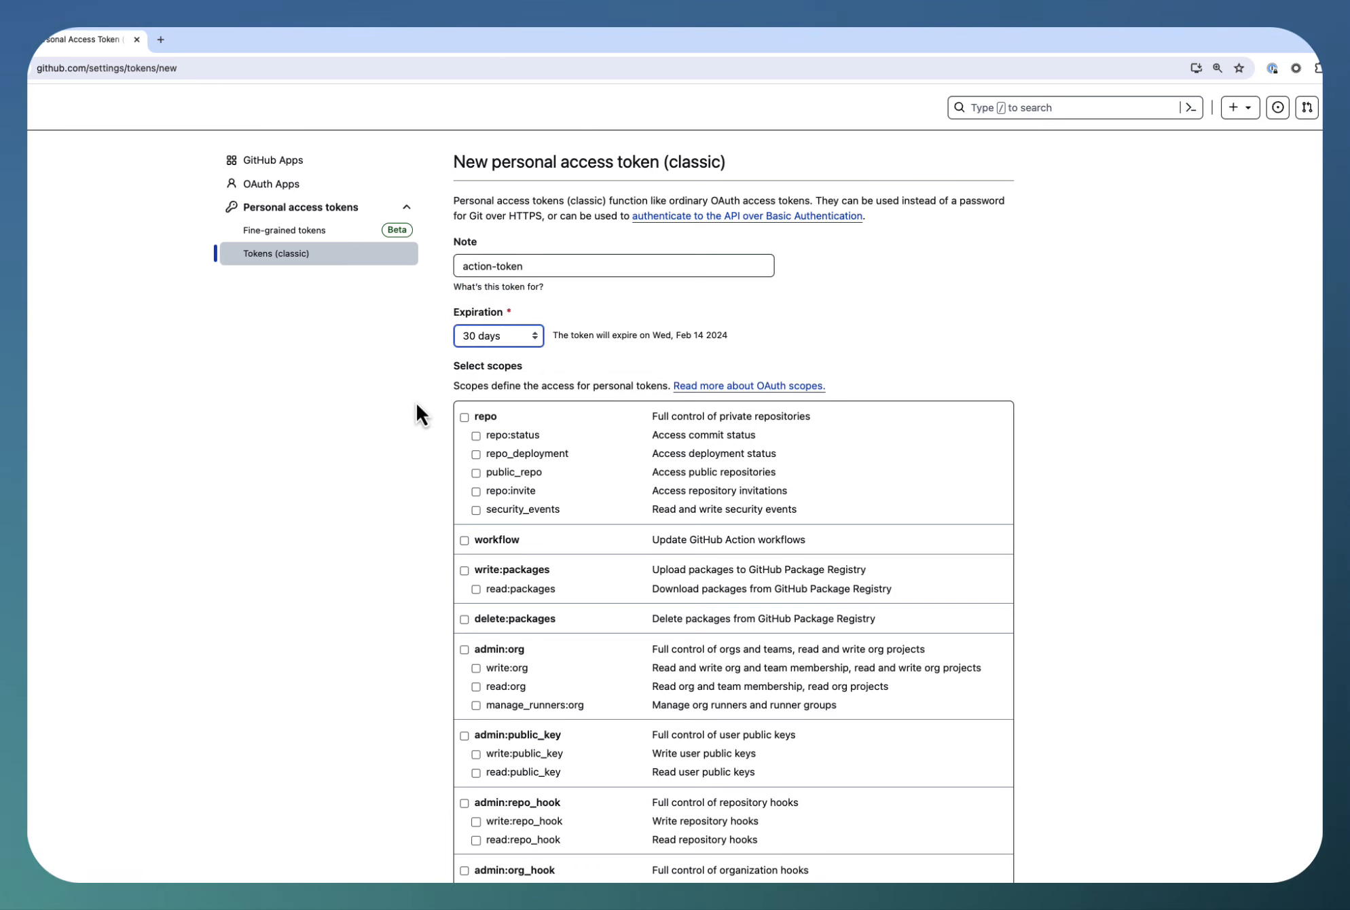
# Try selecting the repo and workflow scopes for the classic token and clear both again
pyautogui.scroll(-1, 416, 402)
pyautogui.scroll(-3, 416, 410)
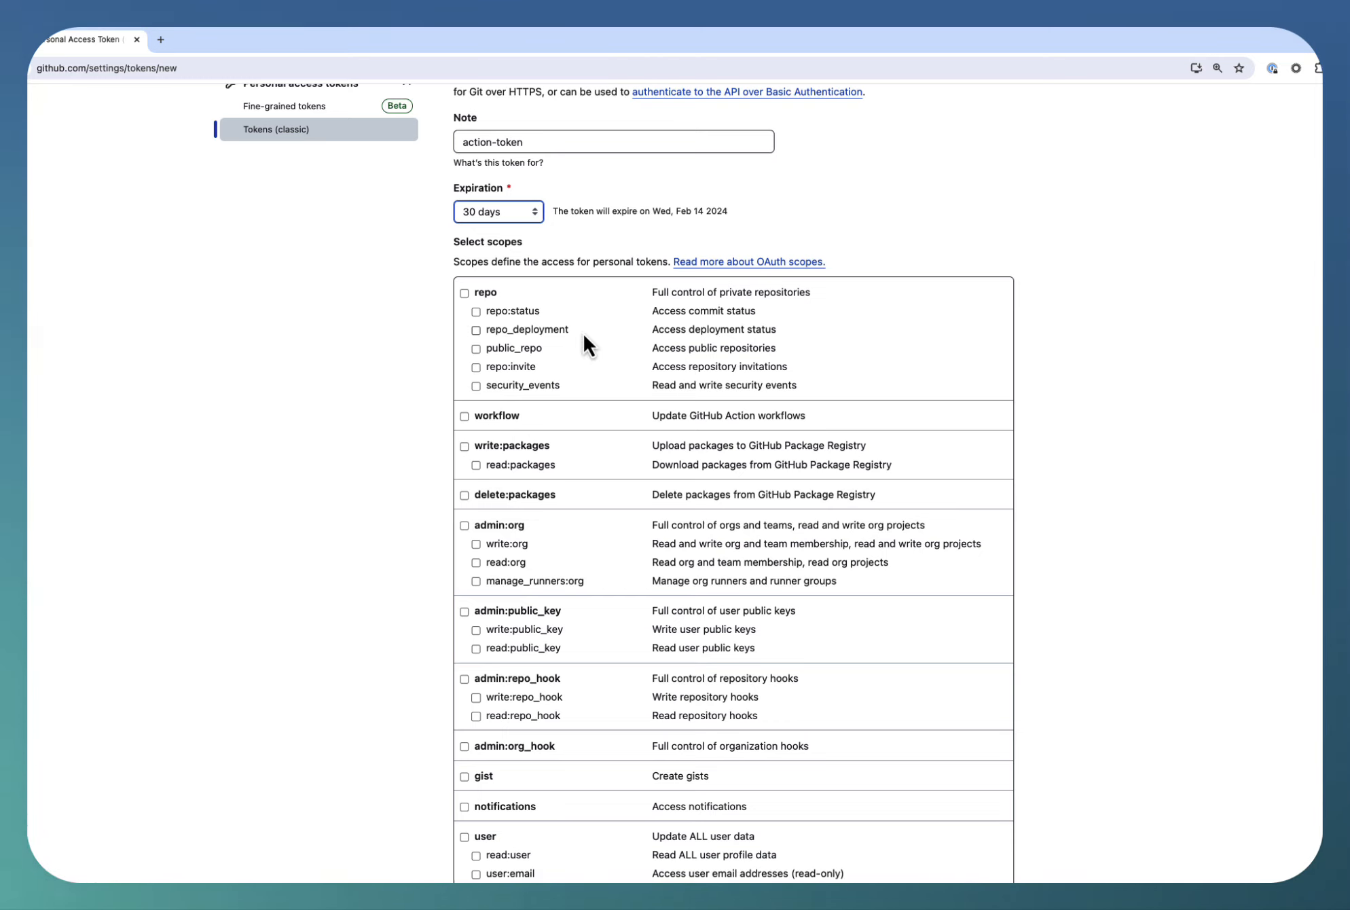
pyautogui.click(466, 294)
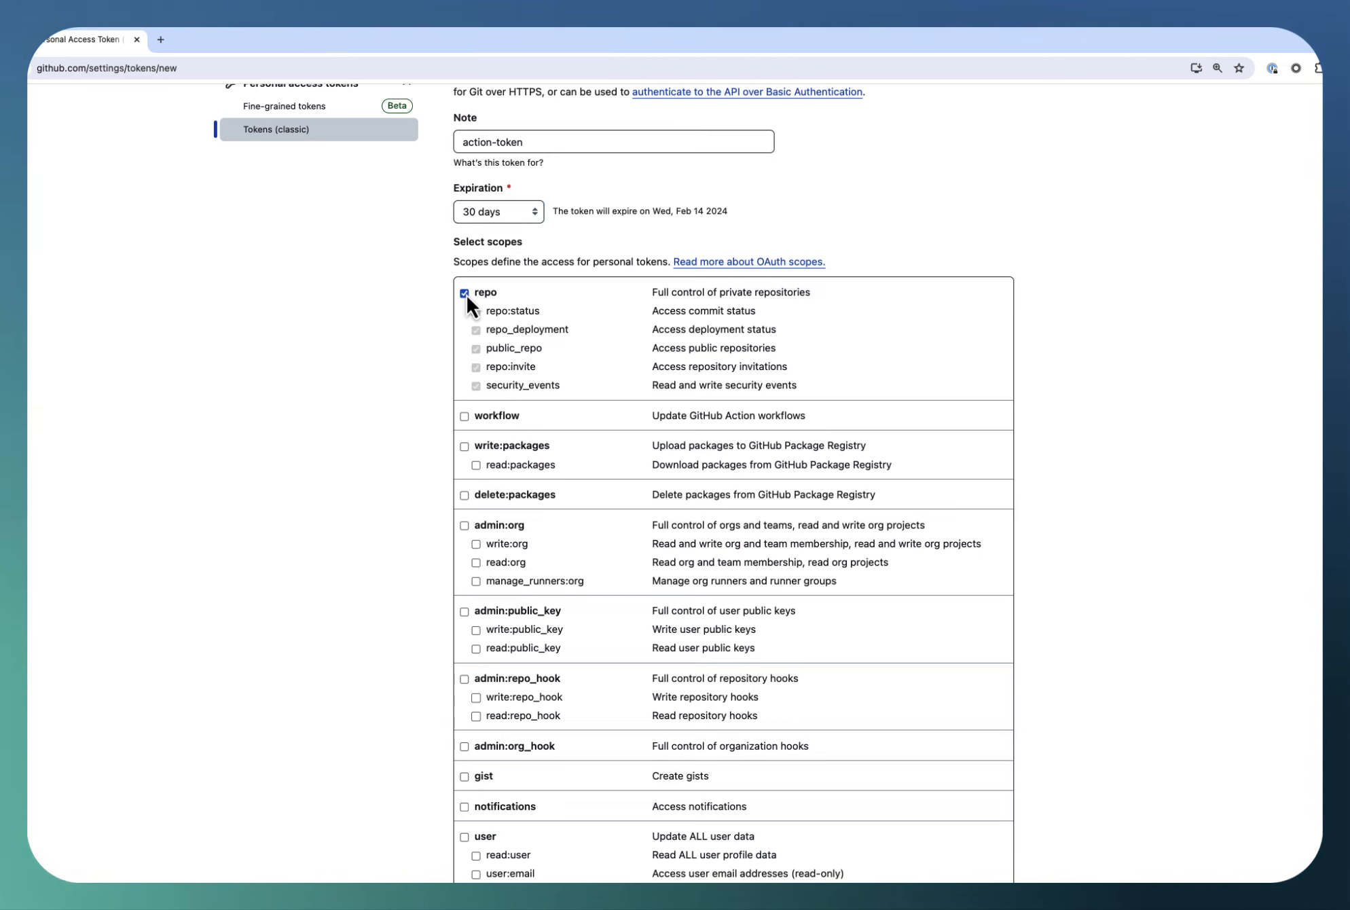
pyautogui.click(466, 294)
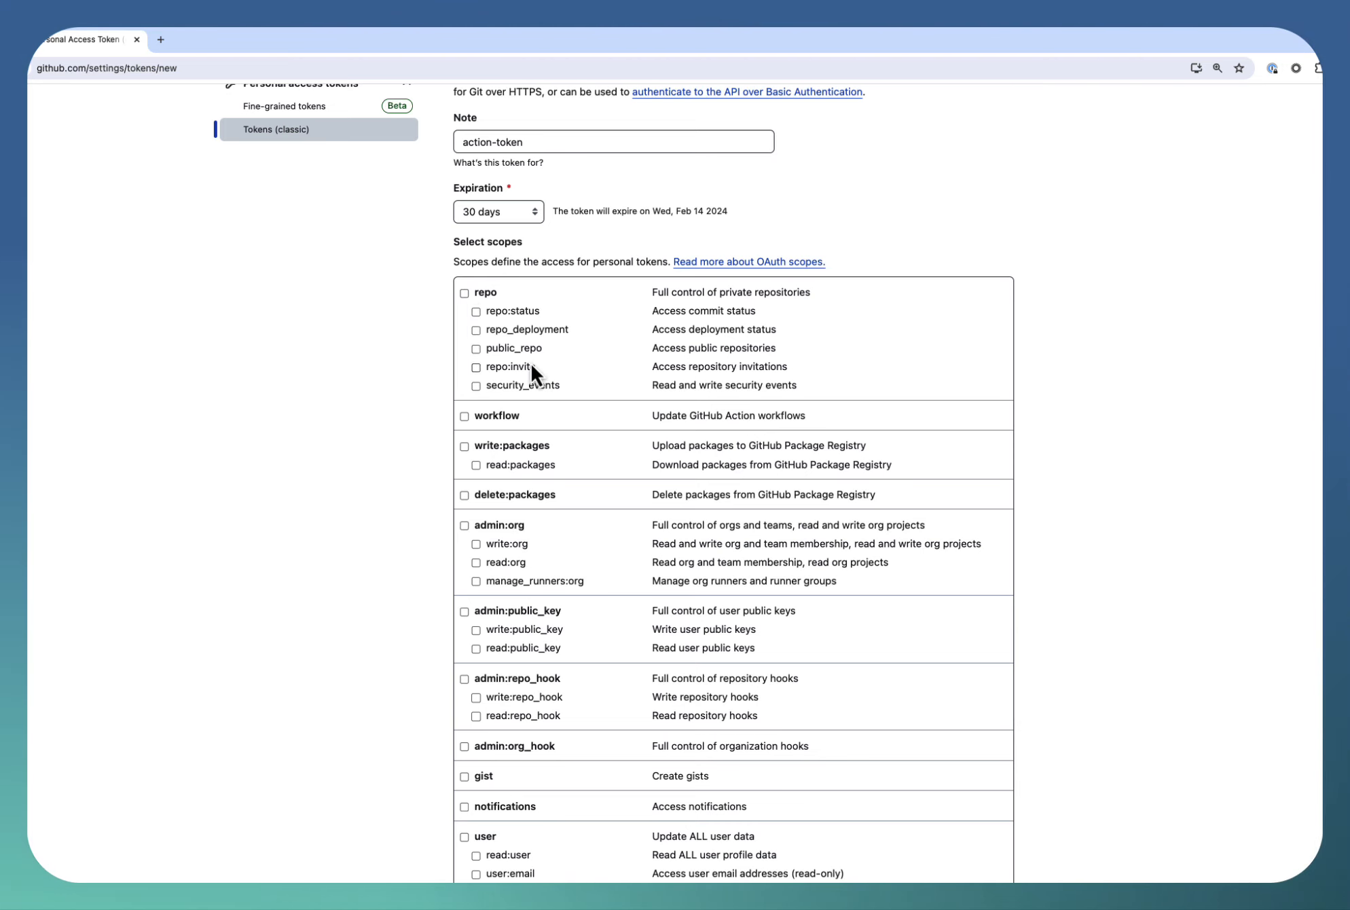
pyautogui.scroll(-1, 532, 362)
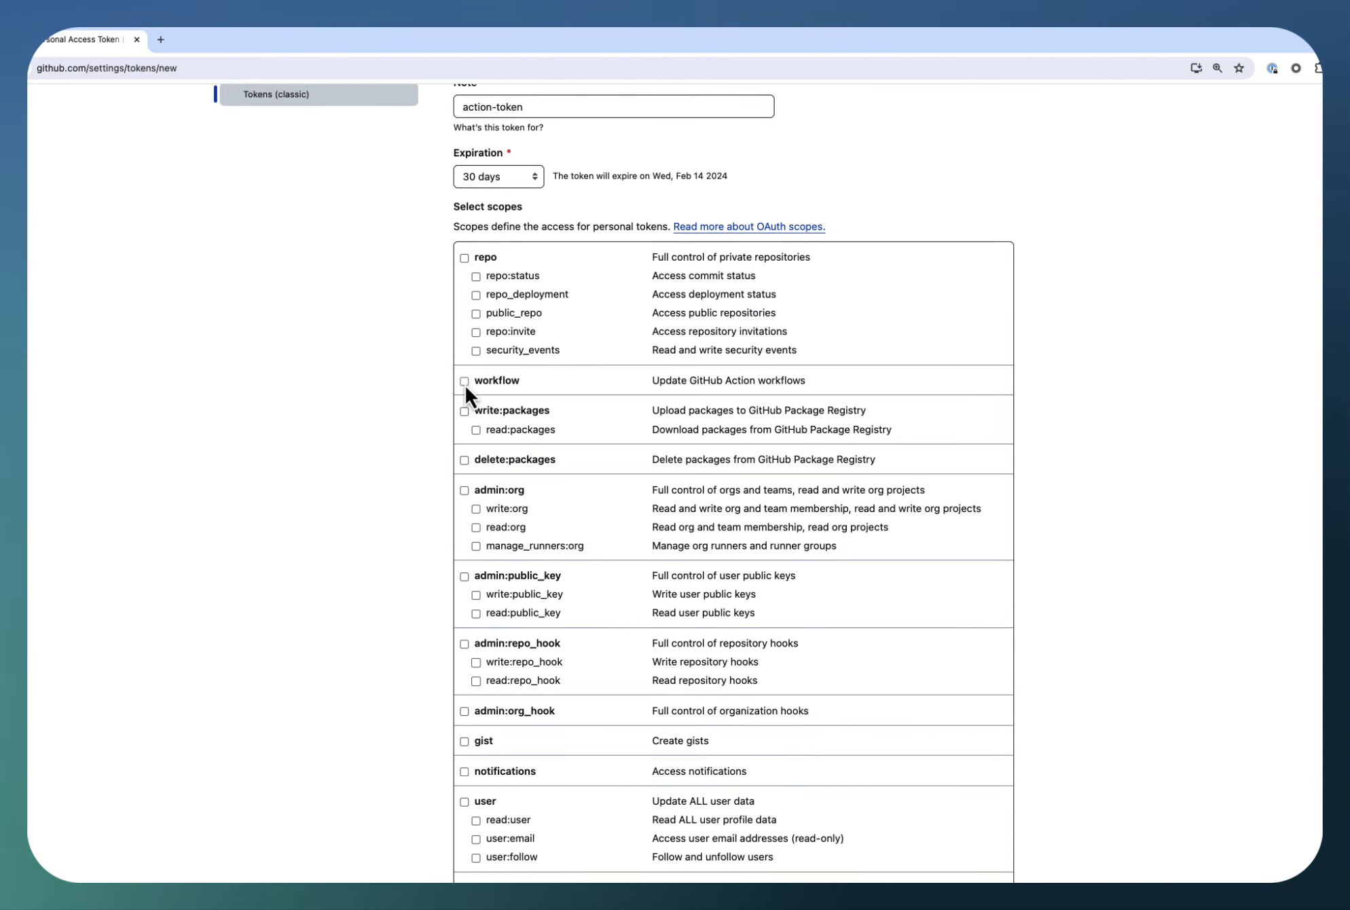
pyautogui.click(465, 385)
pyautogui.click(464, 381)
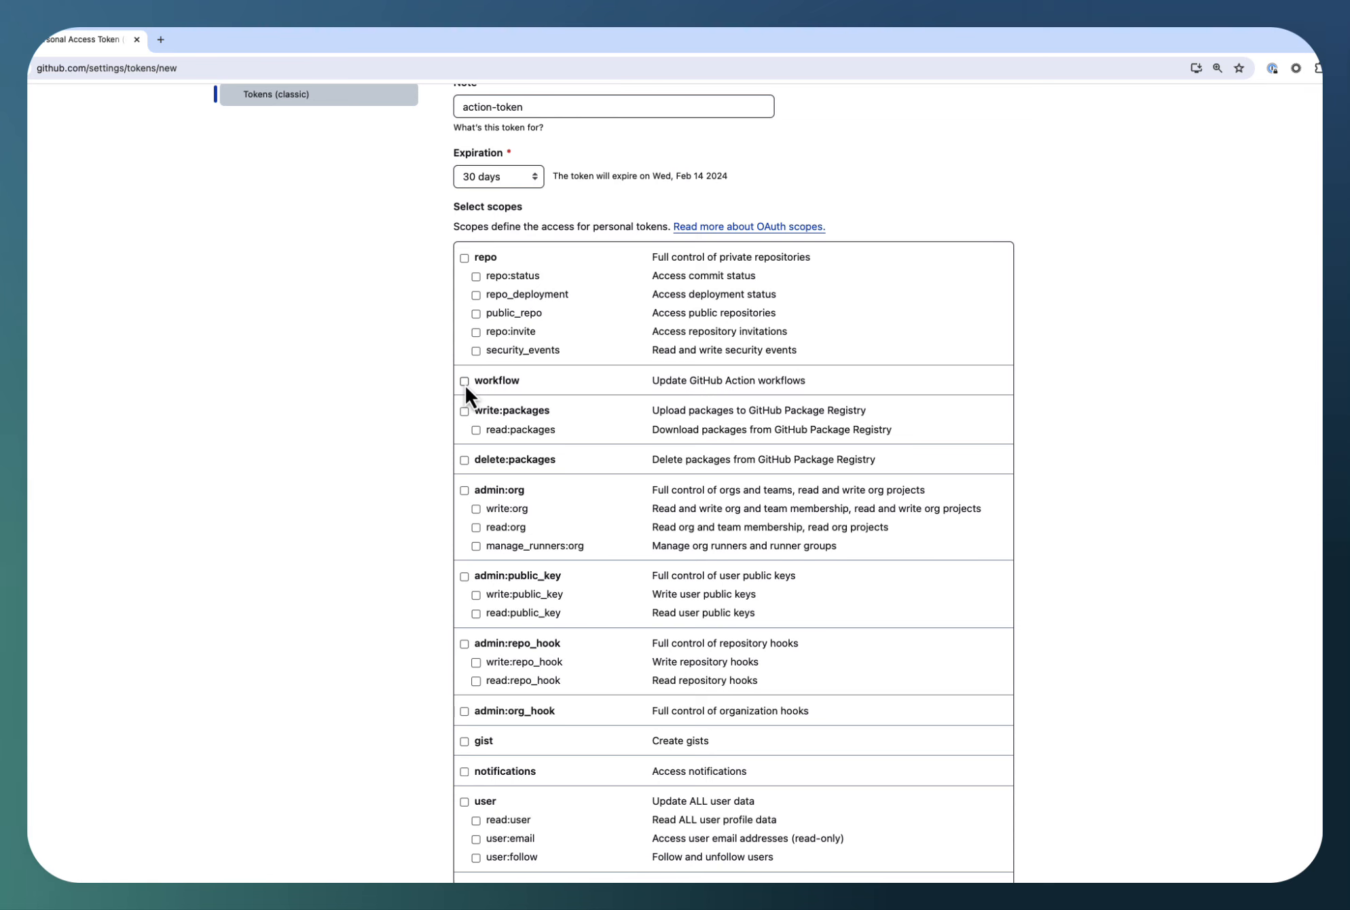
# Generate the classic token without selecting any scopes
pyautogui.scroll(-3, 572, 442)
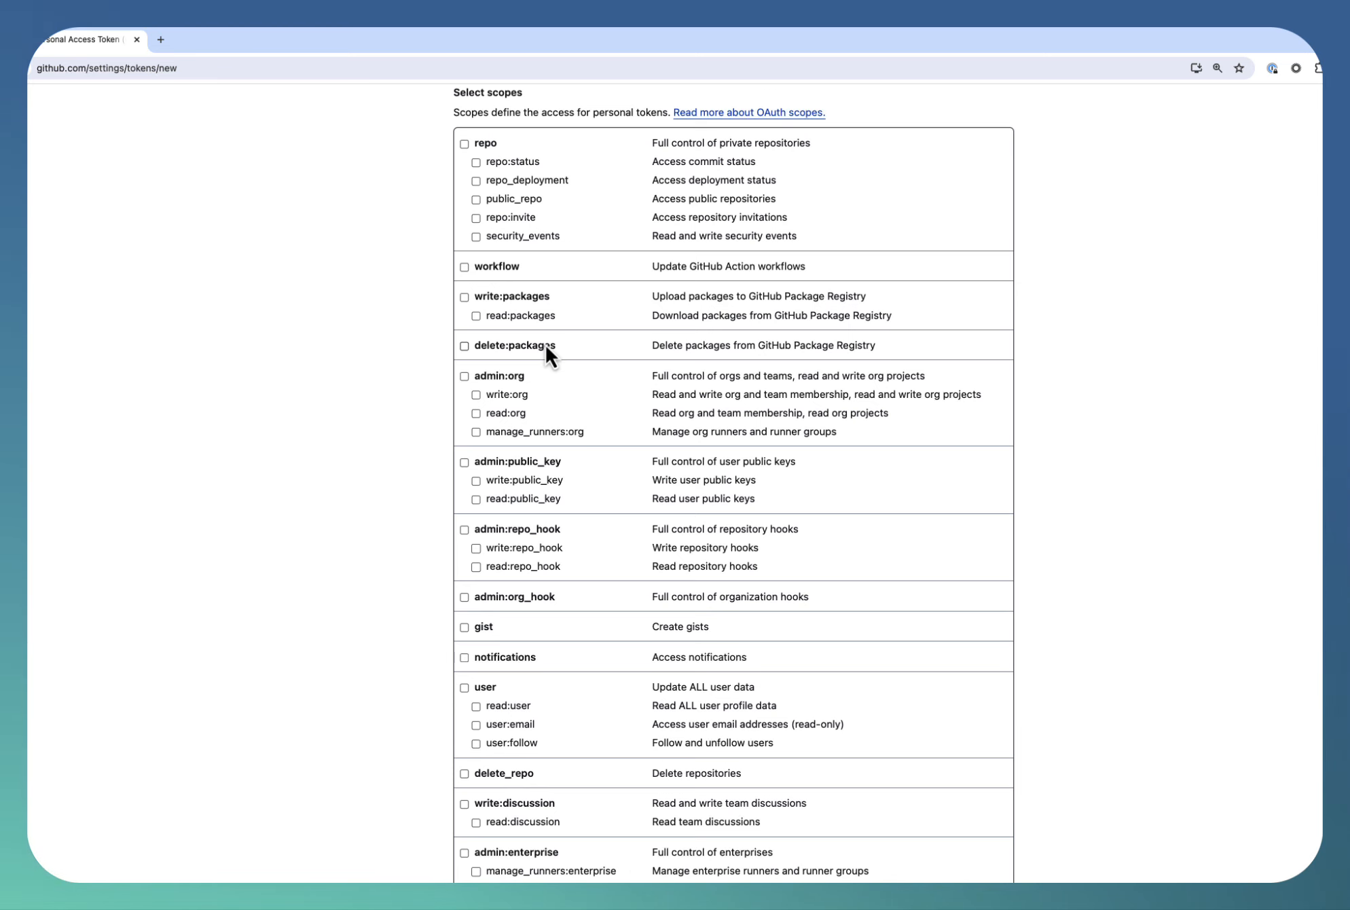
pyautogui.scroll(-1, 545, 346)
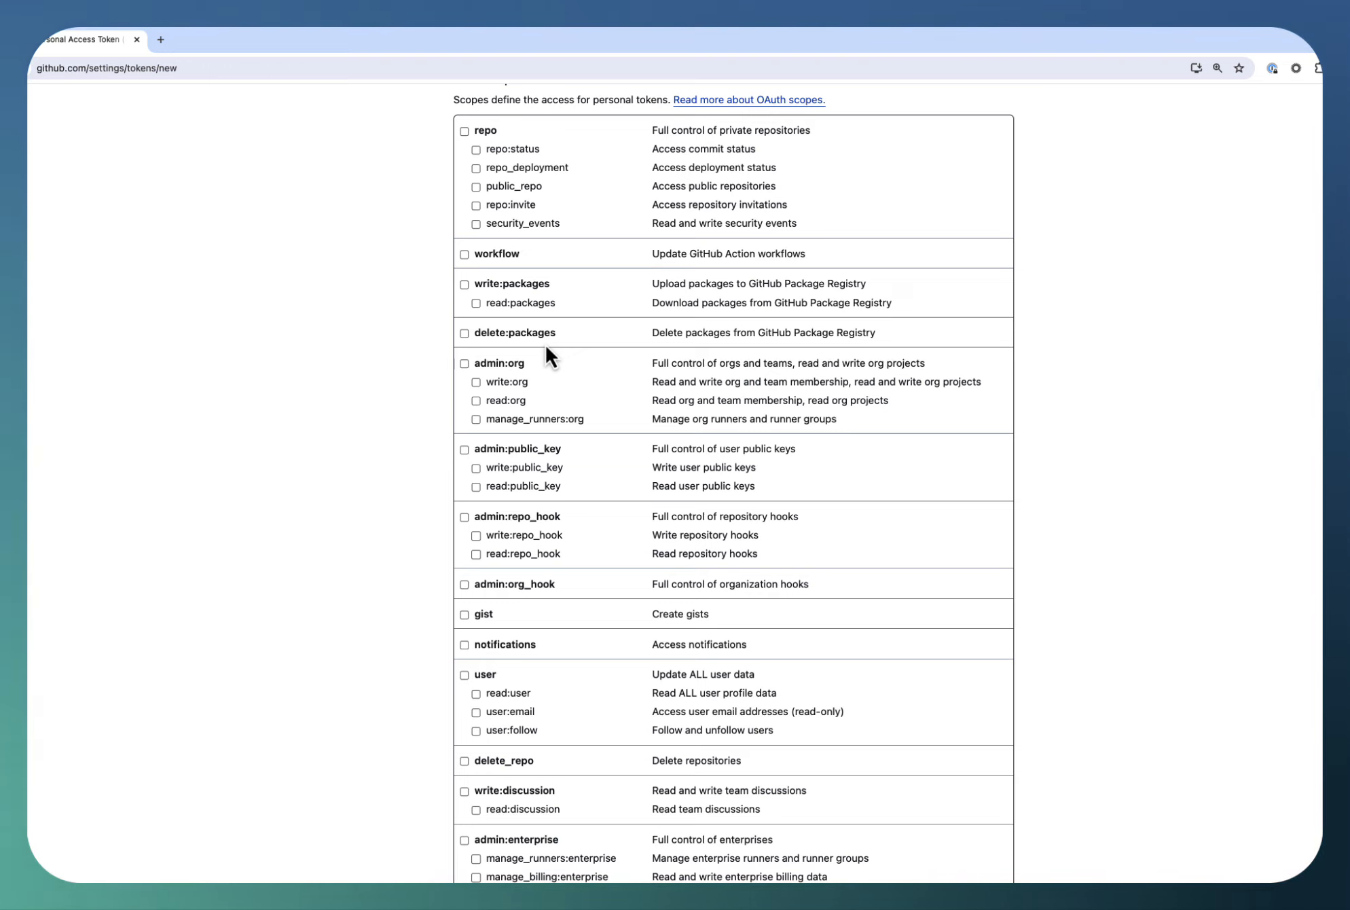
pyautogui.scroll(-7, 545, 343)
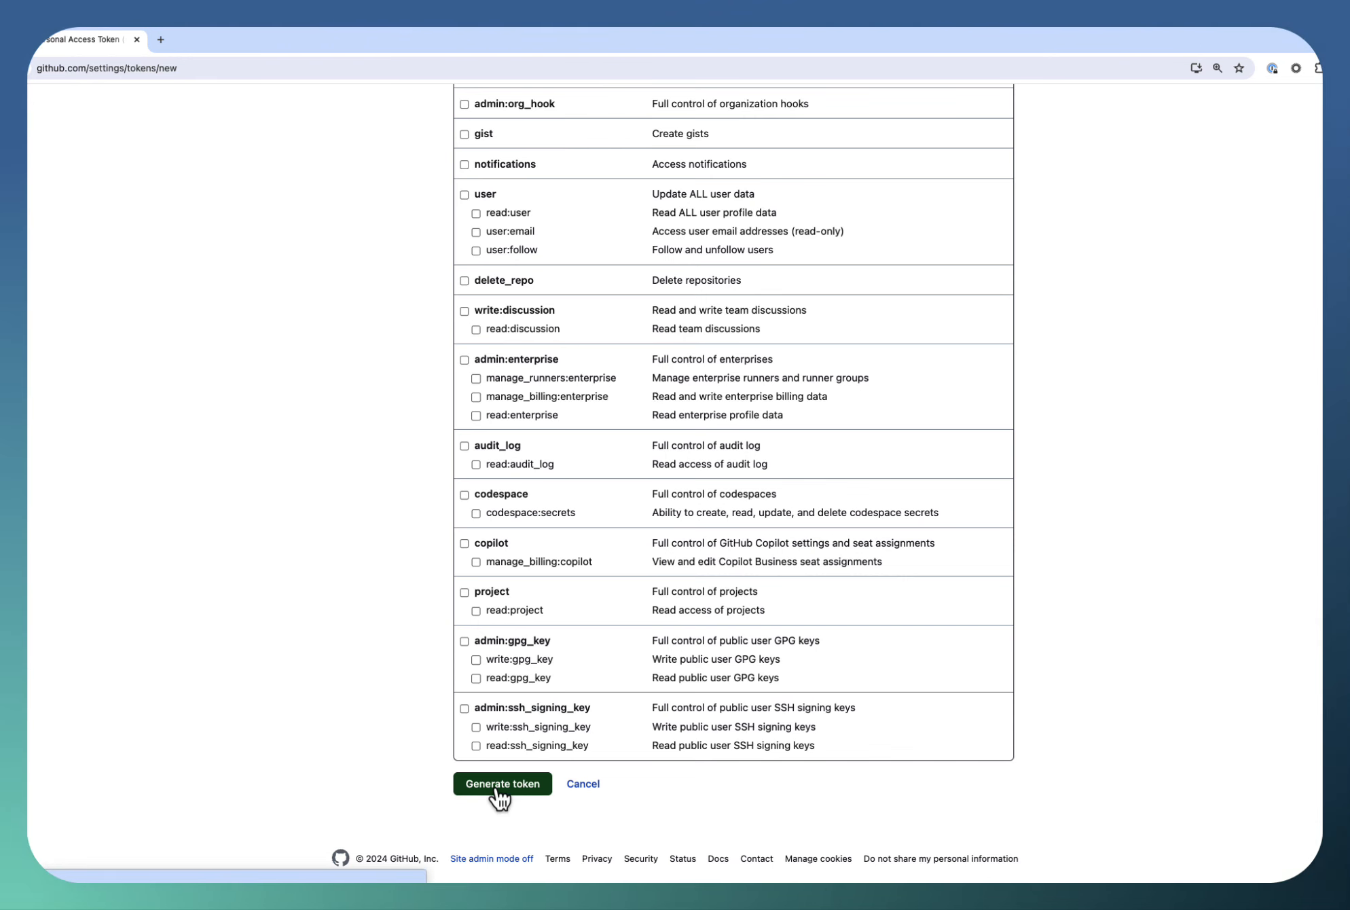
pyautogui.click(495, 786)
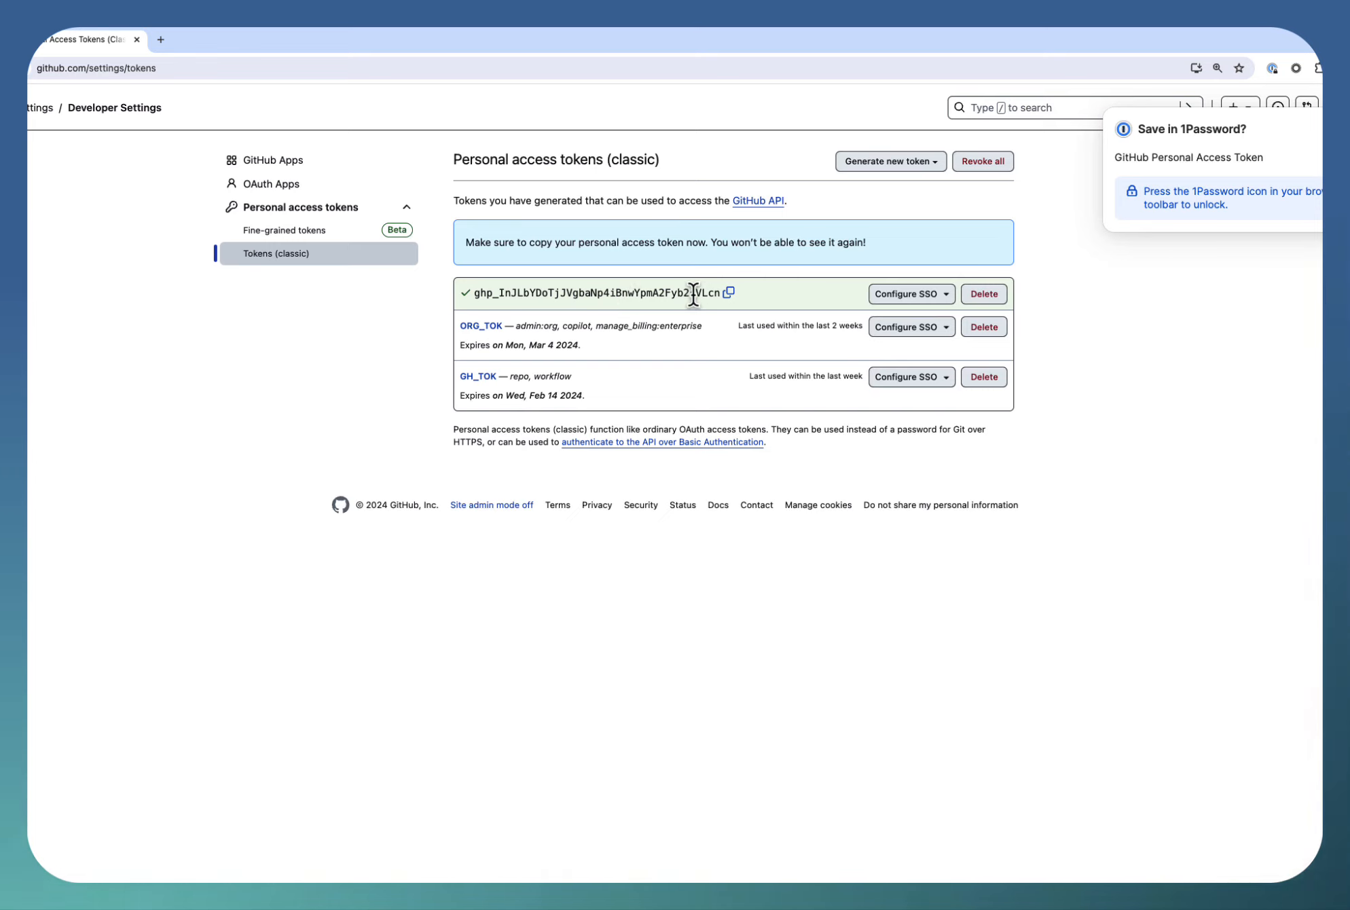
# Start a new fine-grained personal access token and name it tok
pyautogui.click(294, 235)
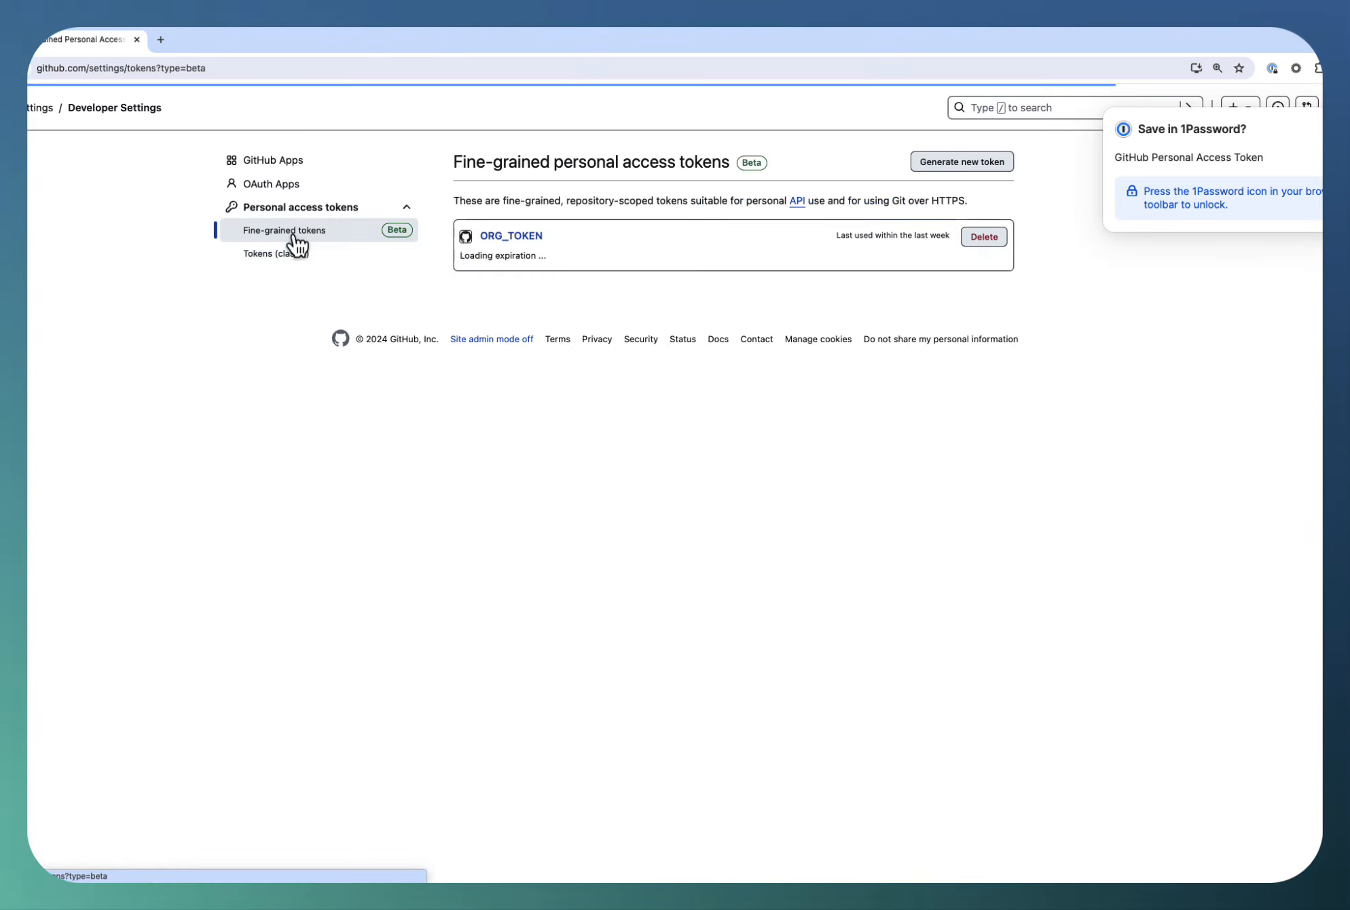
pyautogui.click(972, 165)
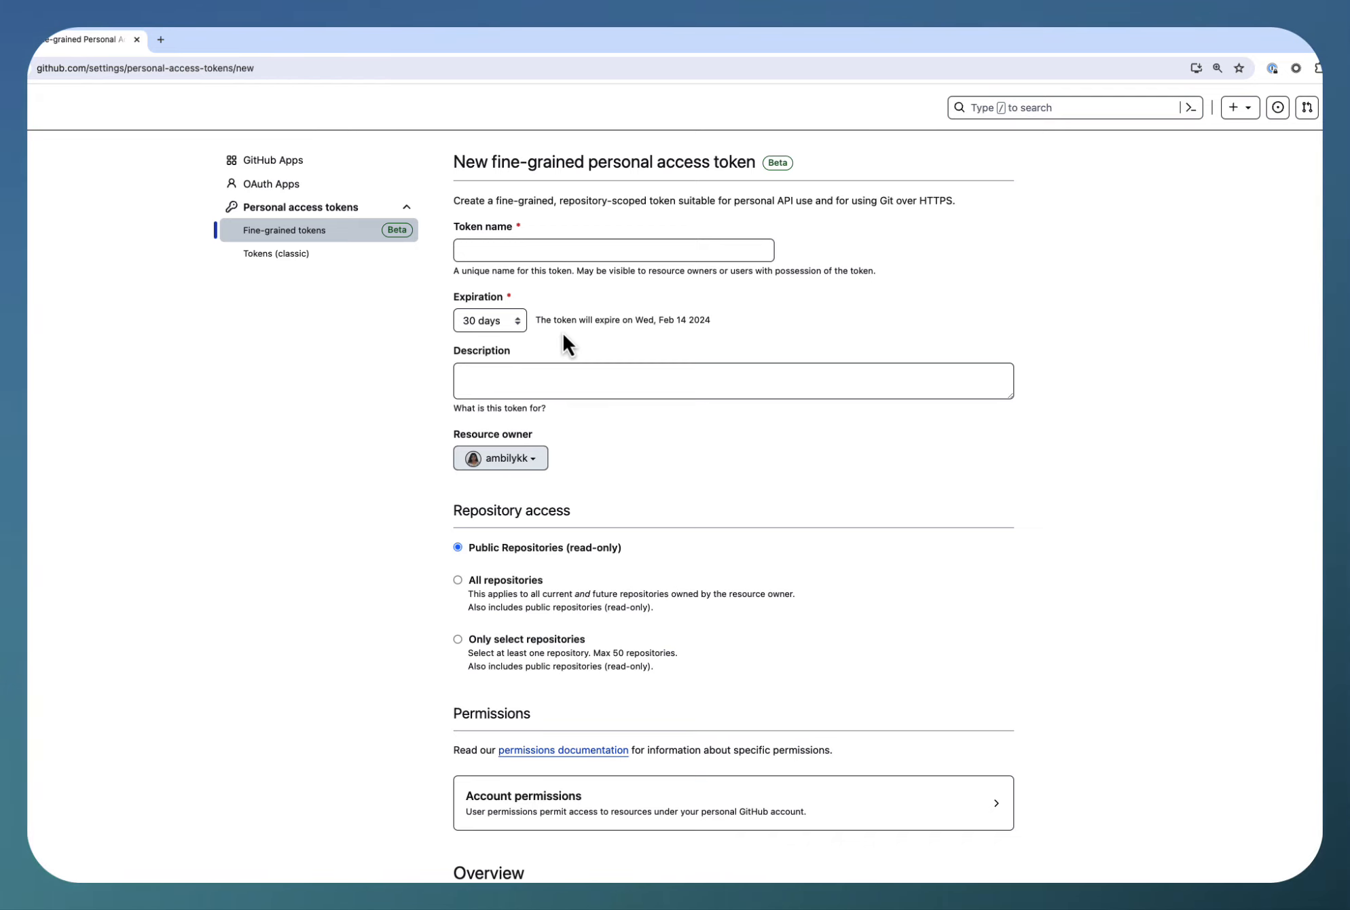
pyautogui.click(585, 251)
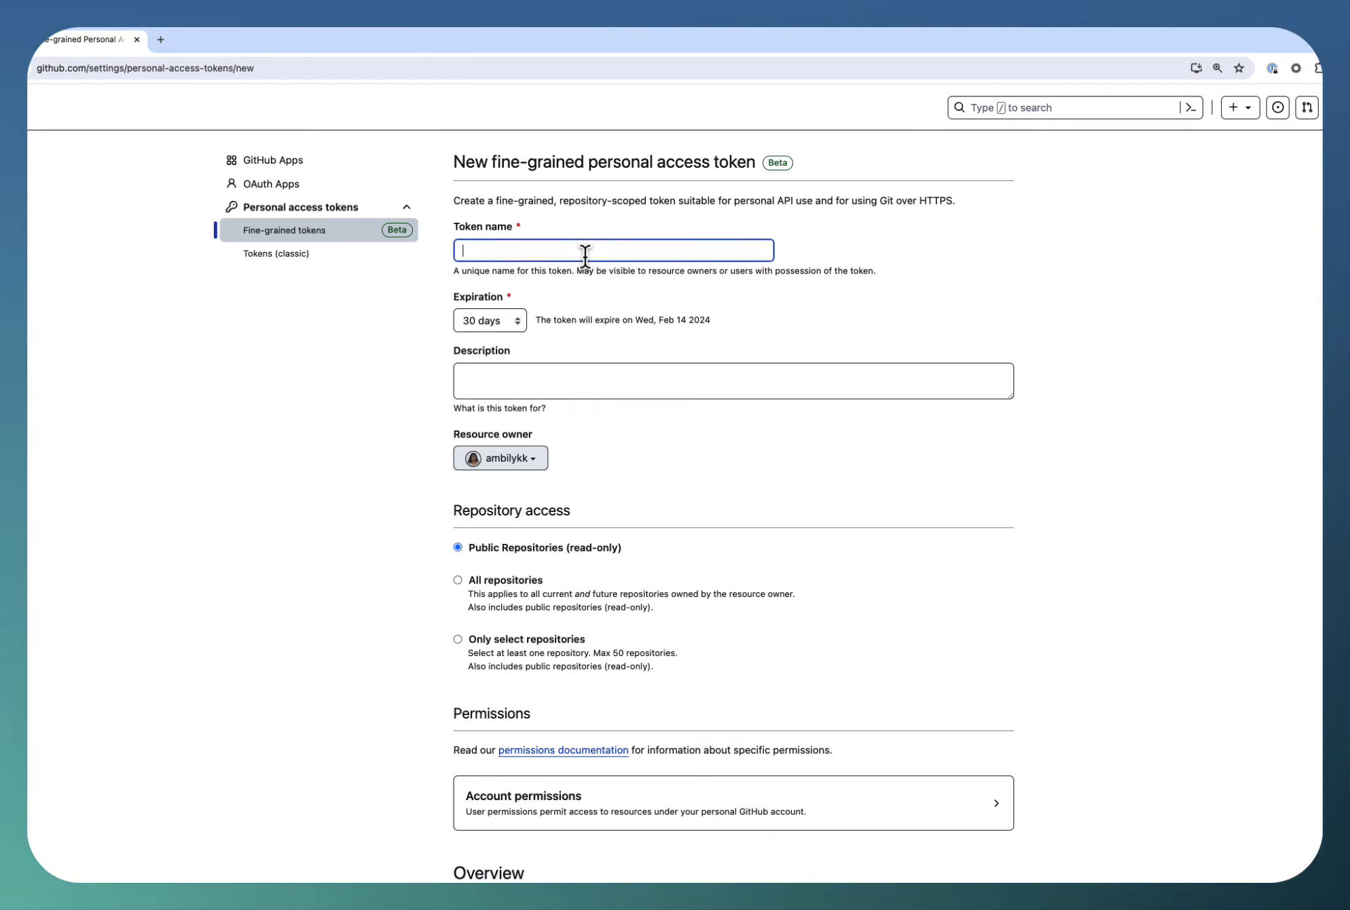
pyautogui.write('tok')
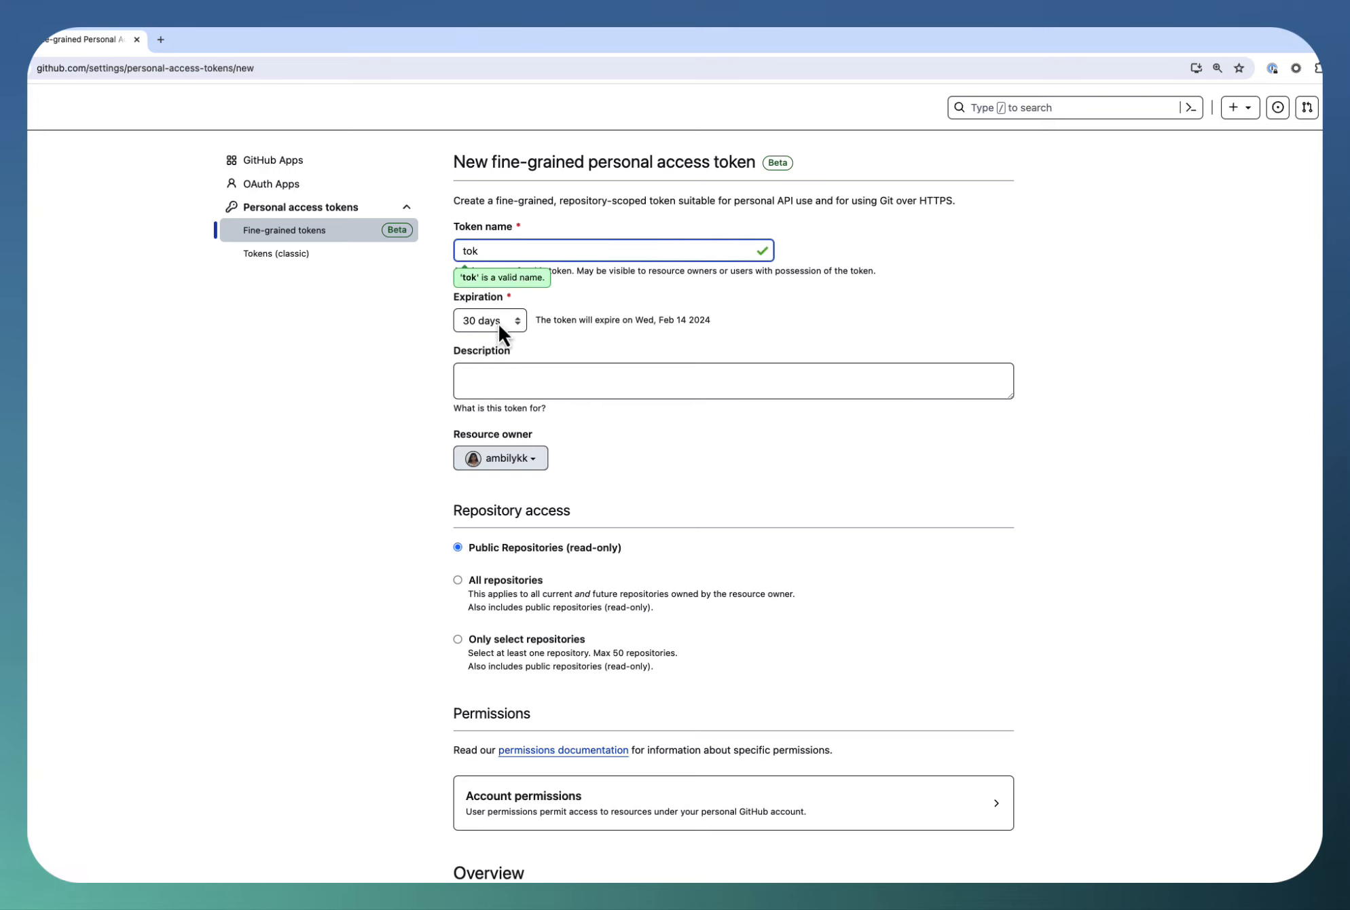
pyautogui.click(498, 324)
pyautogui.click(650, 398)
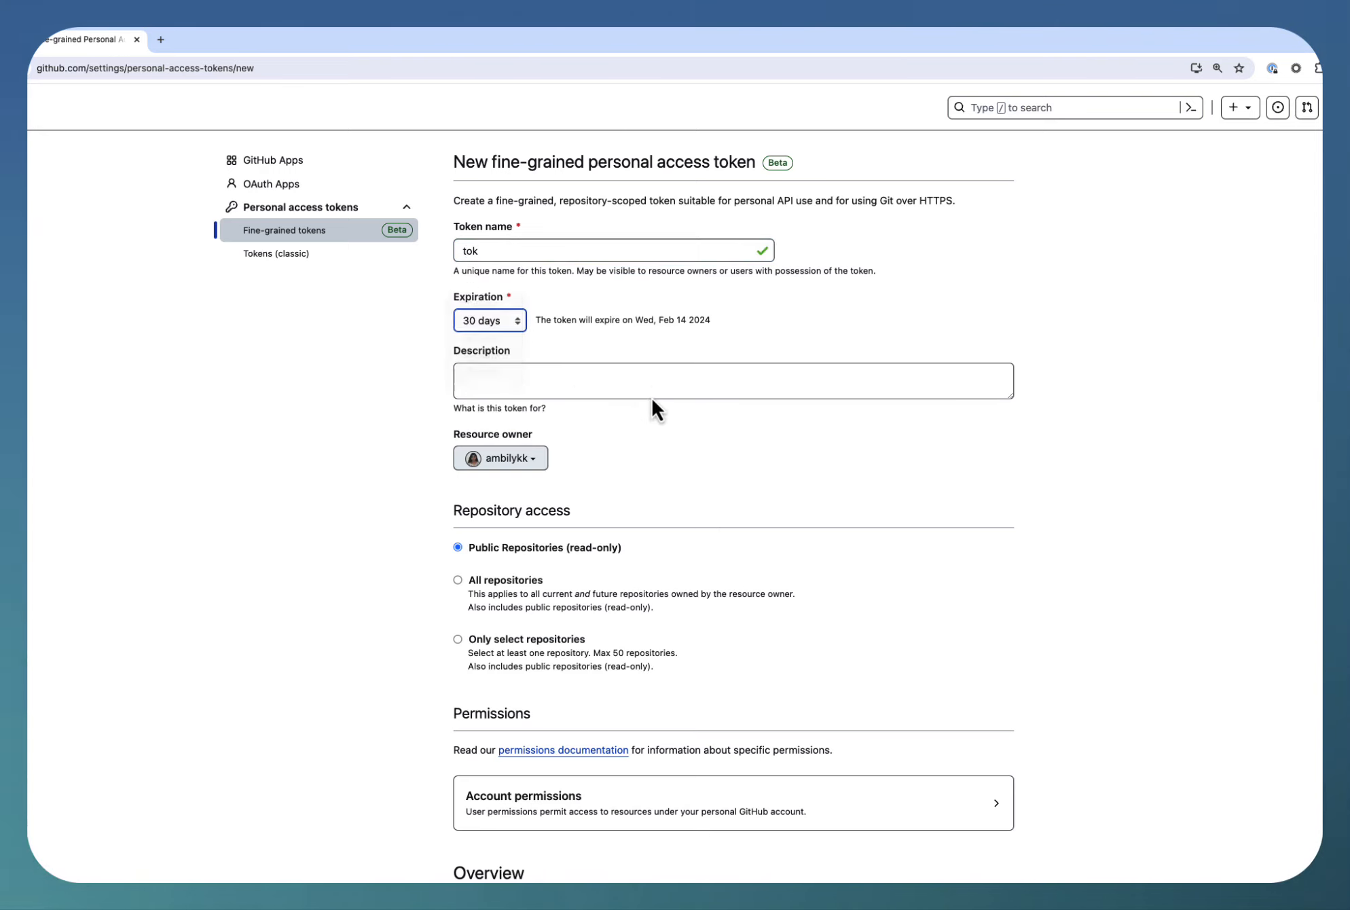
pyautogui.click(495, 381)
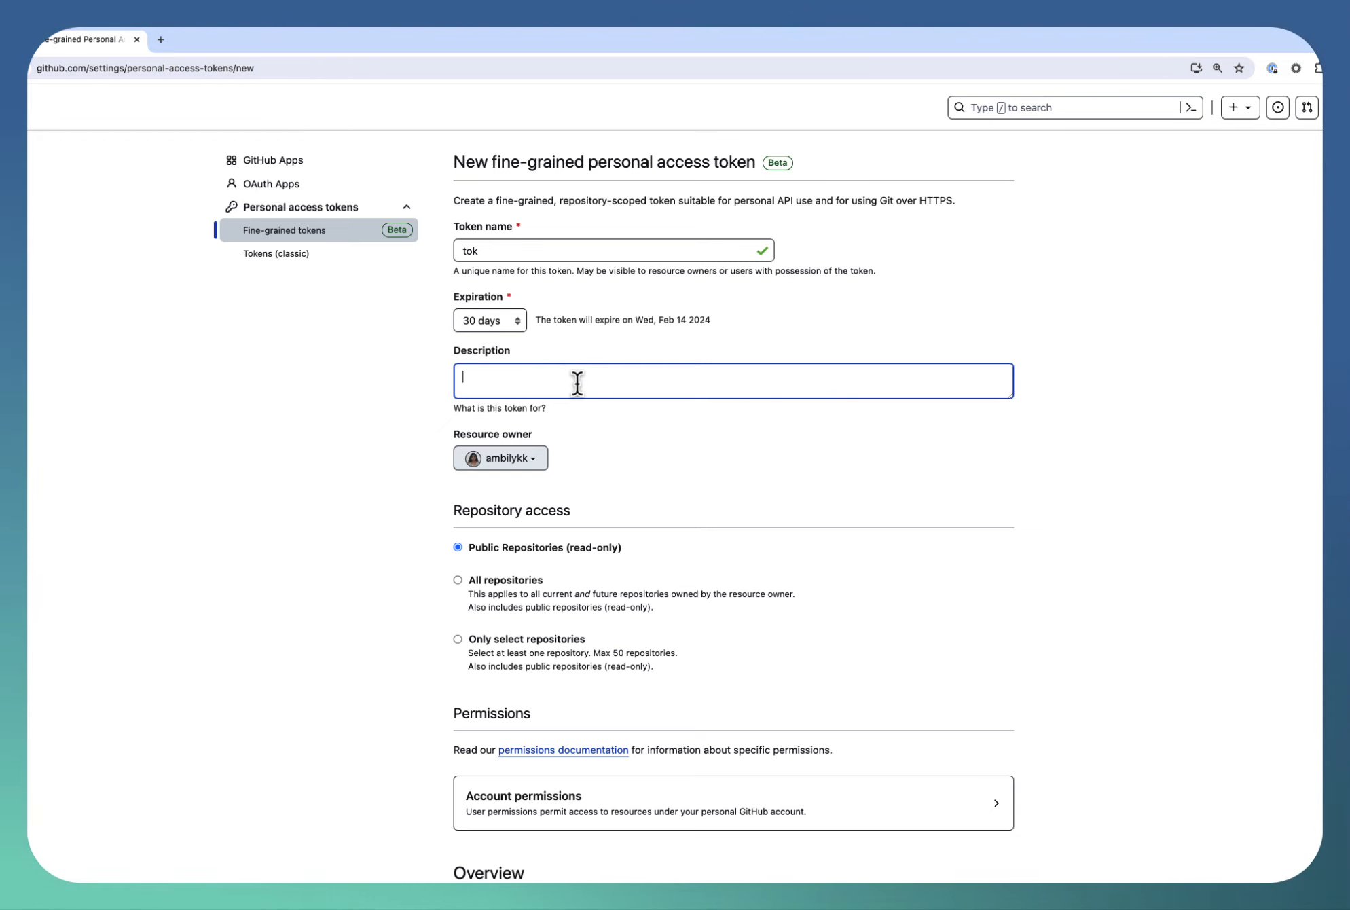
# Set the fine-grained token's resource owner to techrill88
pyautogui.scroll(-2, 589, 464)
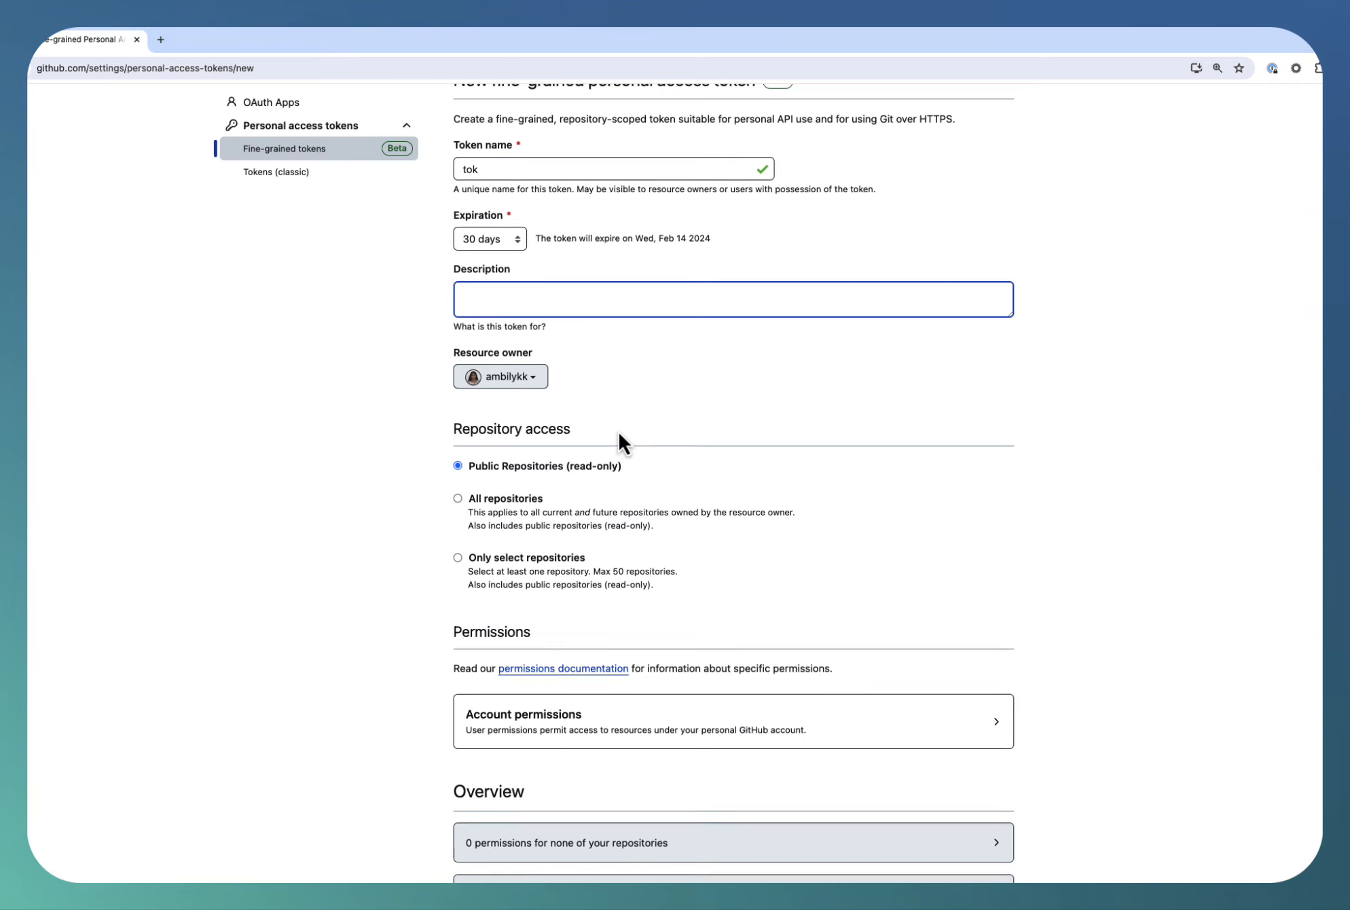
pyautogui.scroll(1, 618, 432)
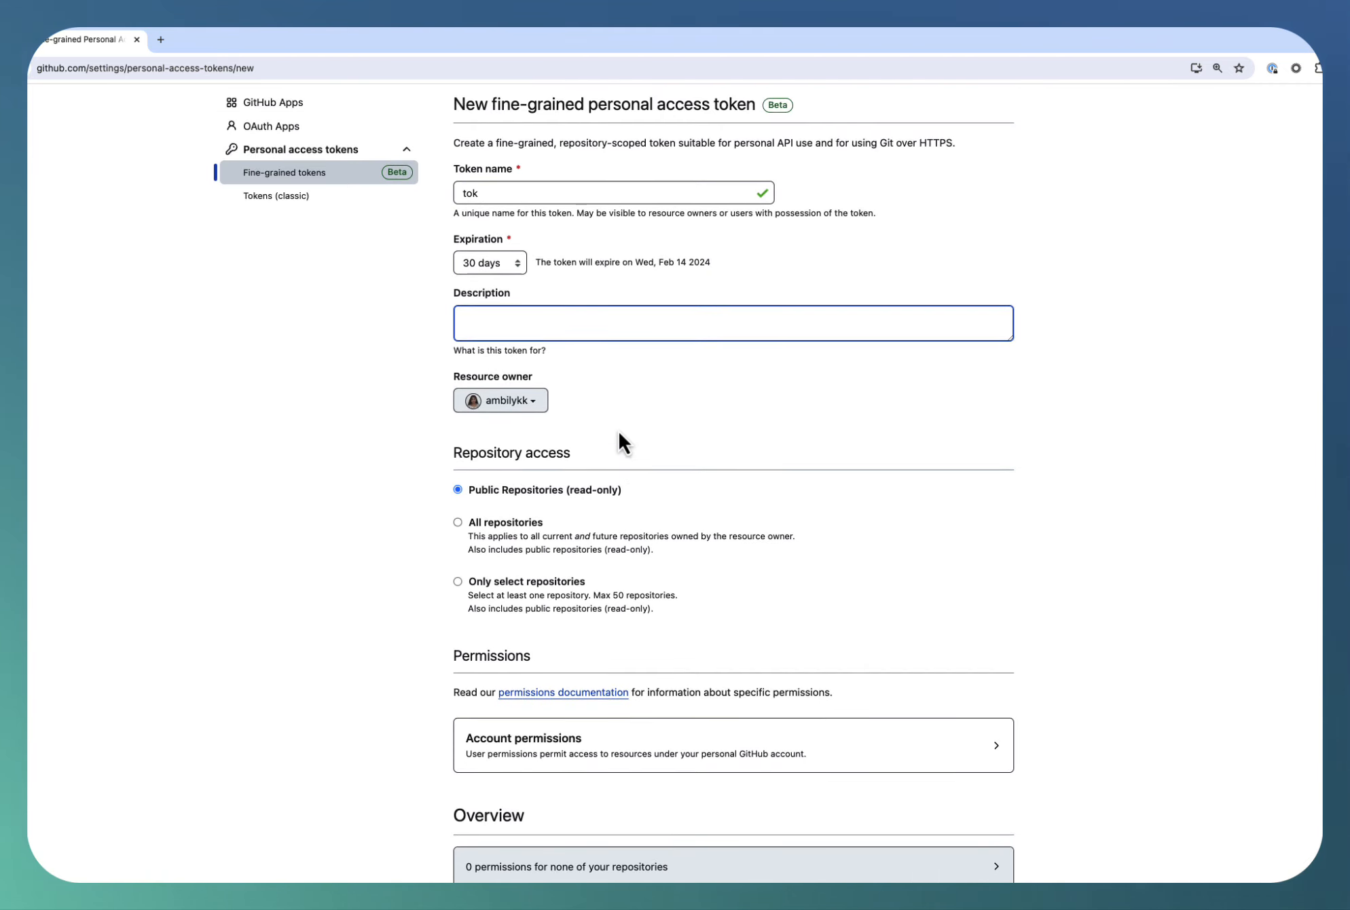
pyautogui.click(537, 401)
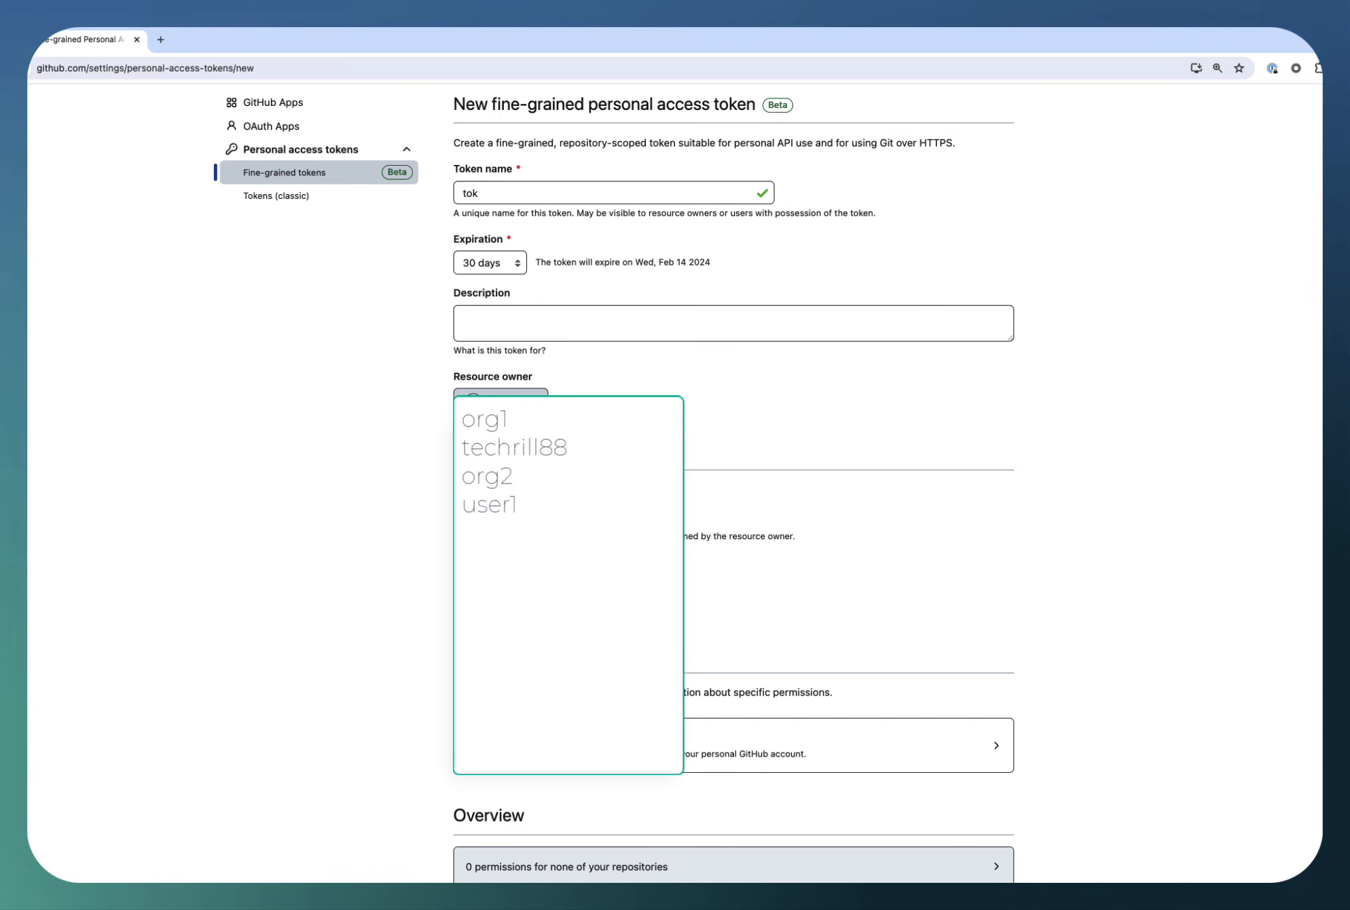
pyautogui.click(503, 446)
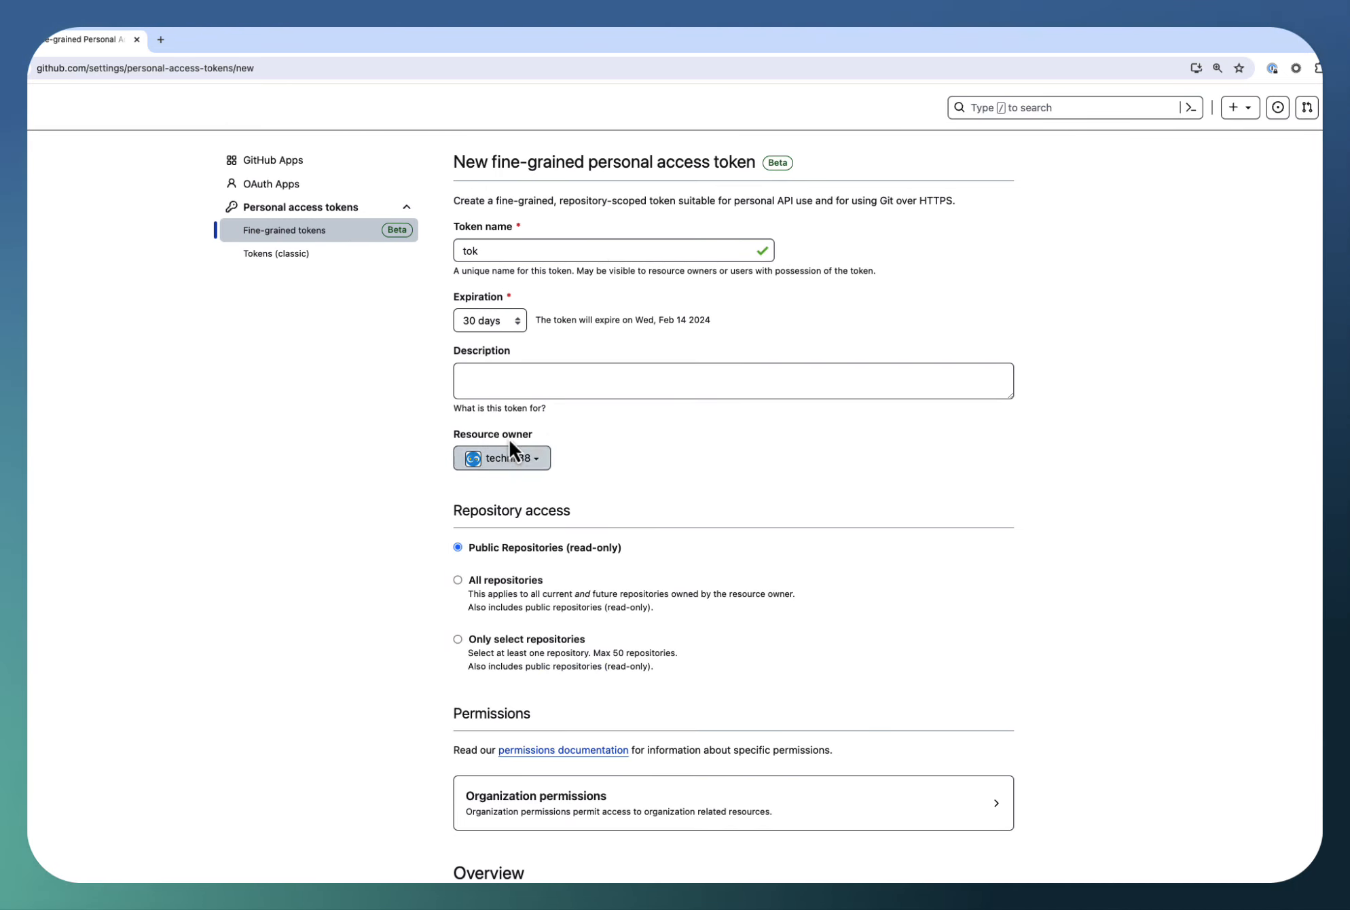
# Restrict the fine-grained token's repository access to only select repositories and add techrill88/actions-lib
pyautogui.scroll(-1, 542, 490)
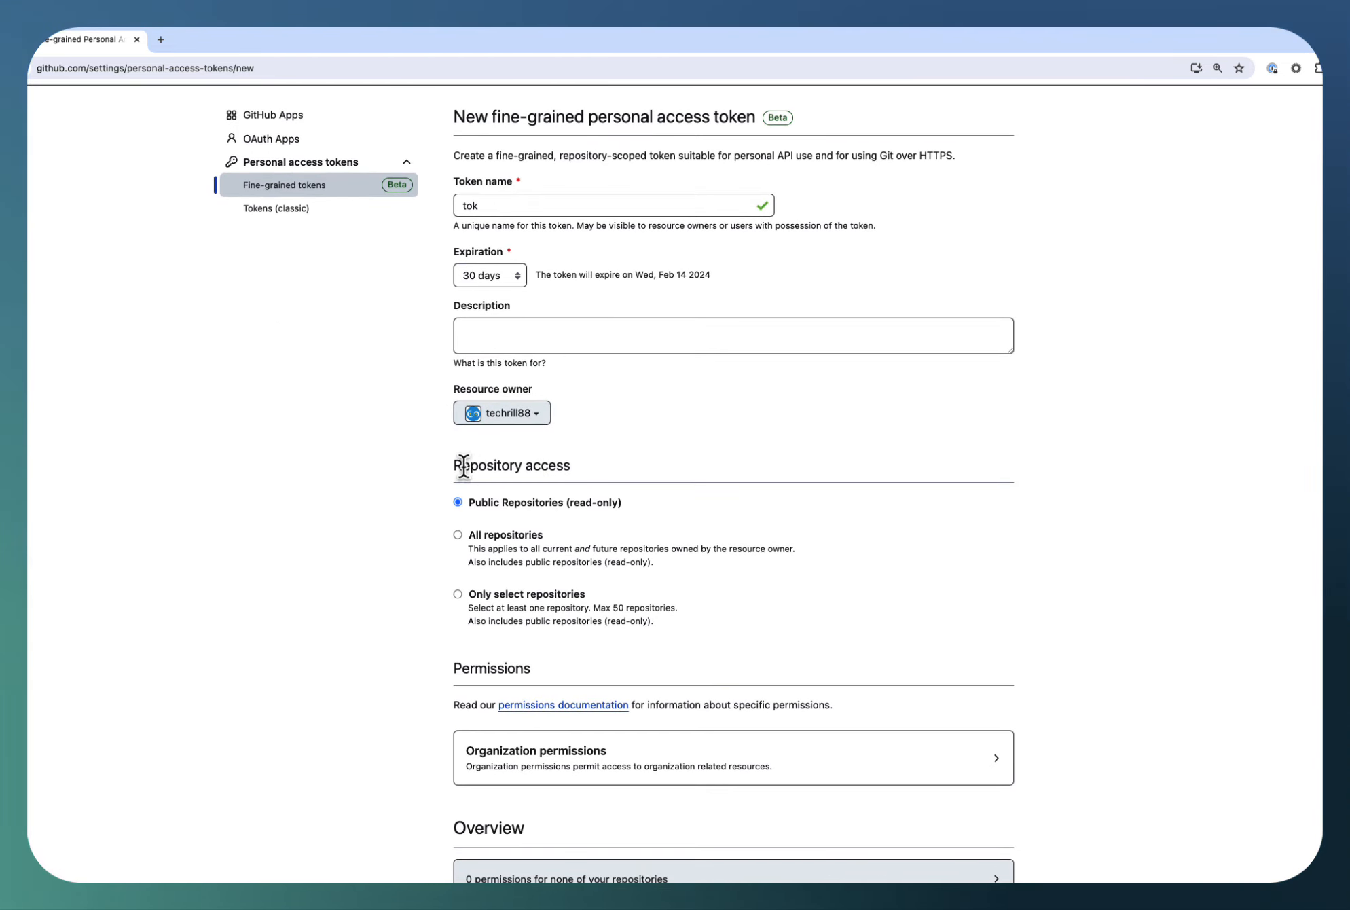
pyautogui.moveTo(458, 467); pyautogui.dragTo(592, 465)
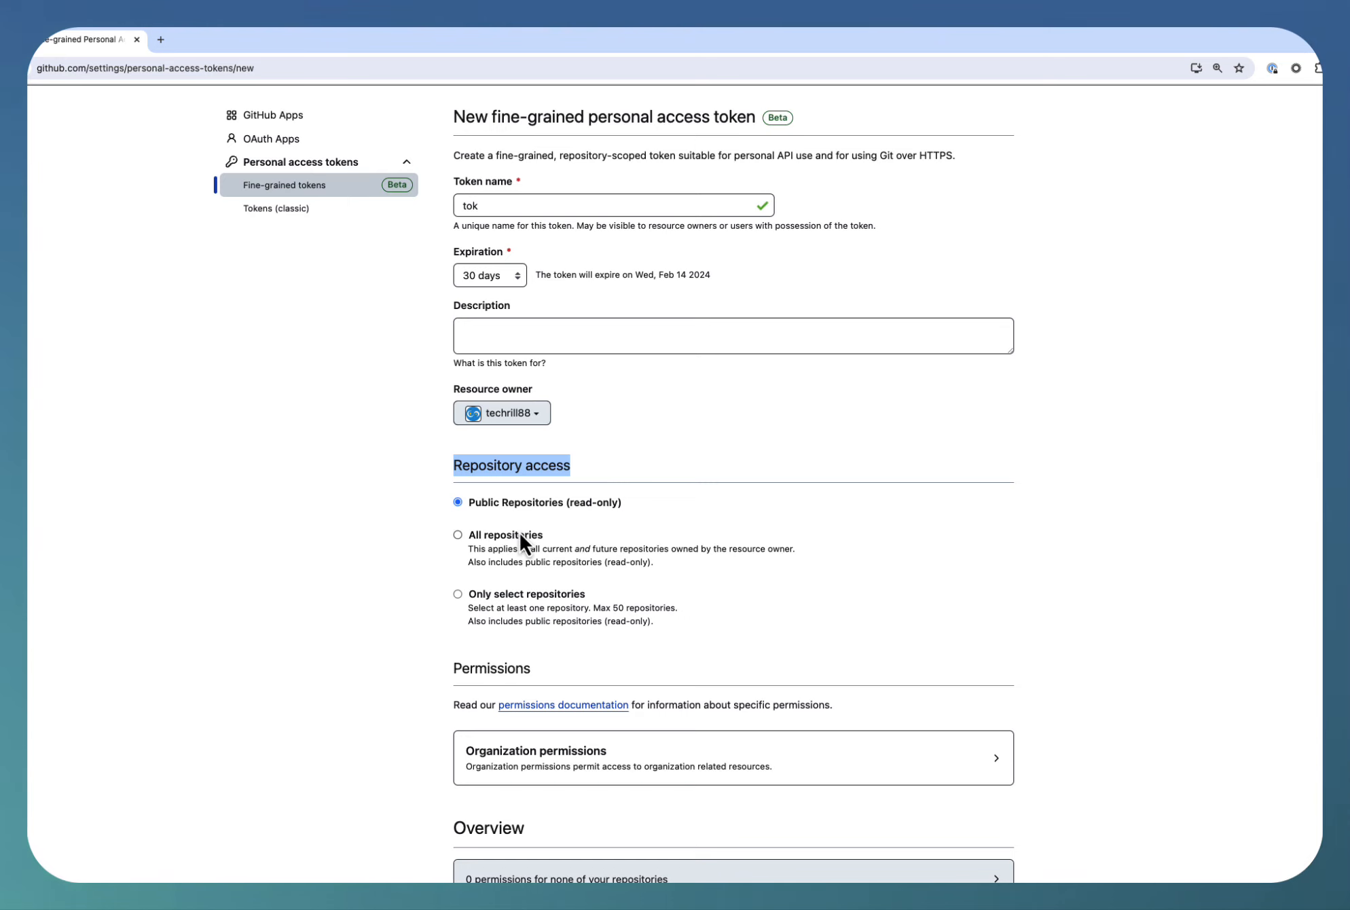
pyautogui.scroll(-1, 520, 532)
pyautogui.scroll(-1, 520, 532)
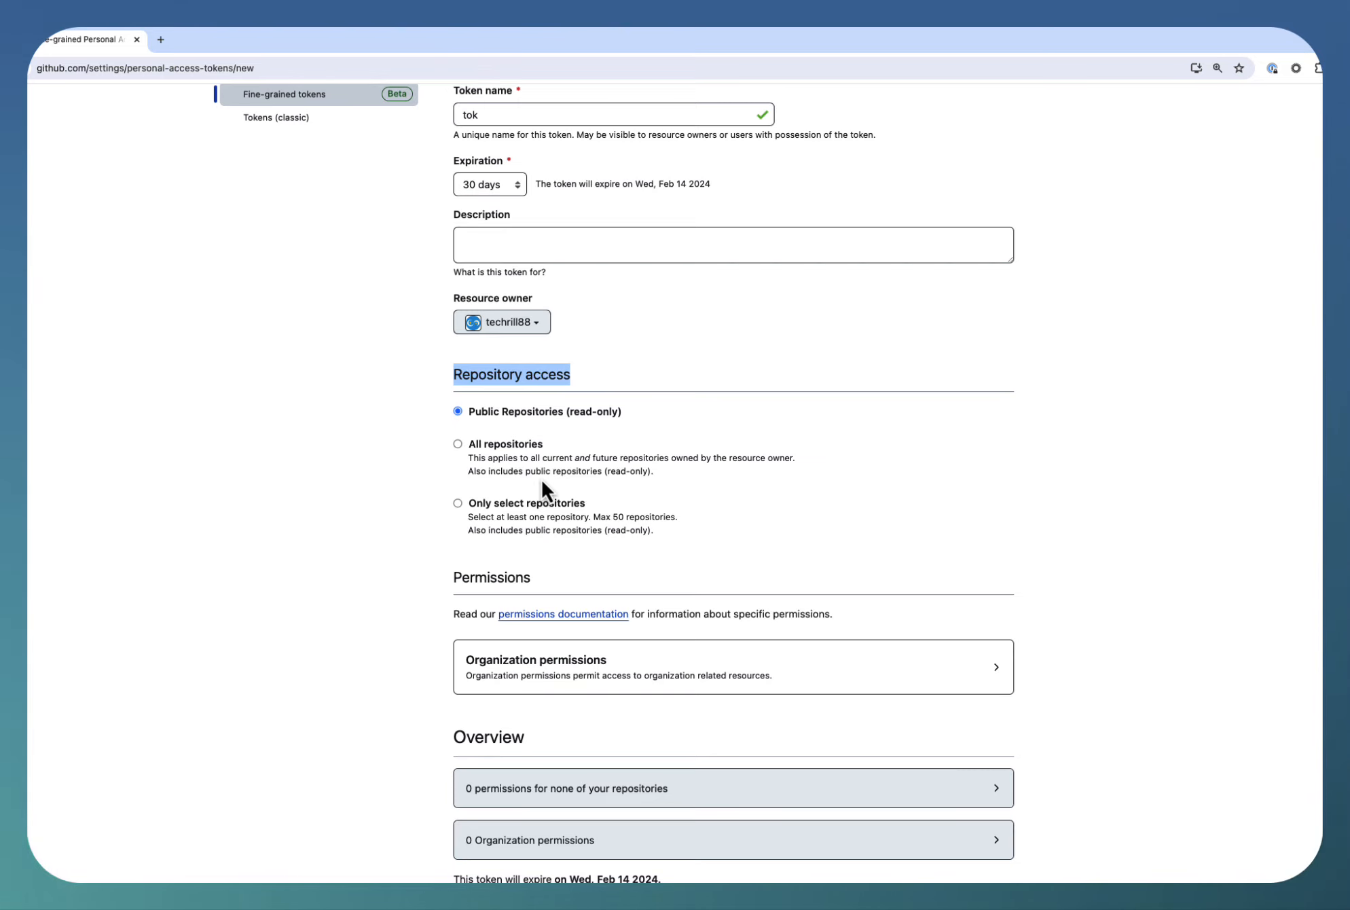
pyautogui.scroll(-1, 542, 481)
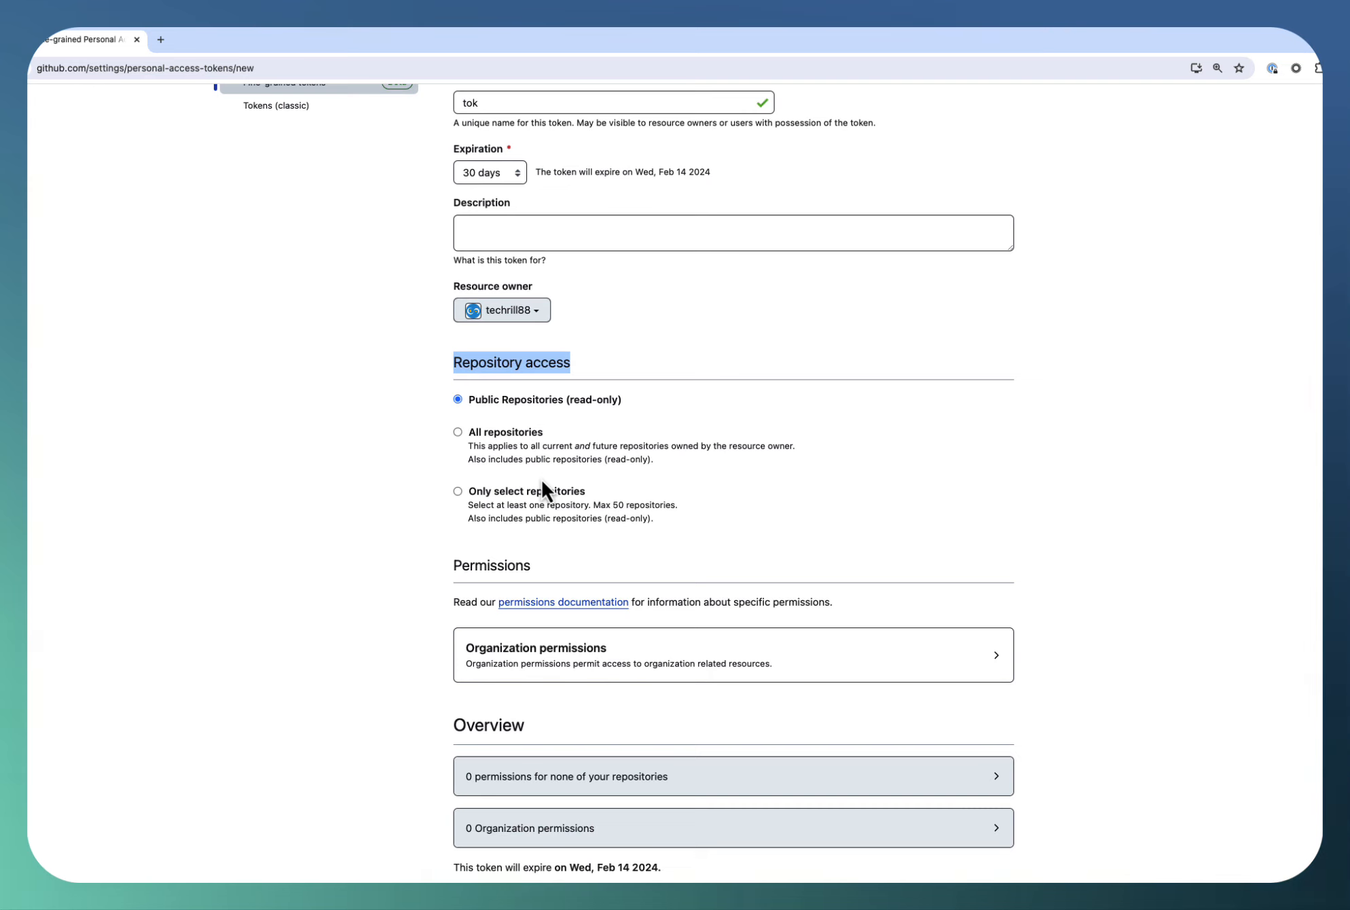
pyautogui.scroll(-5, 541, 480)
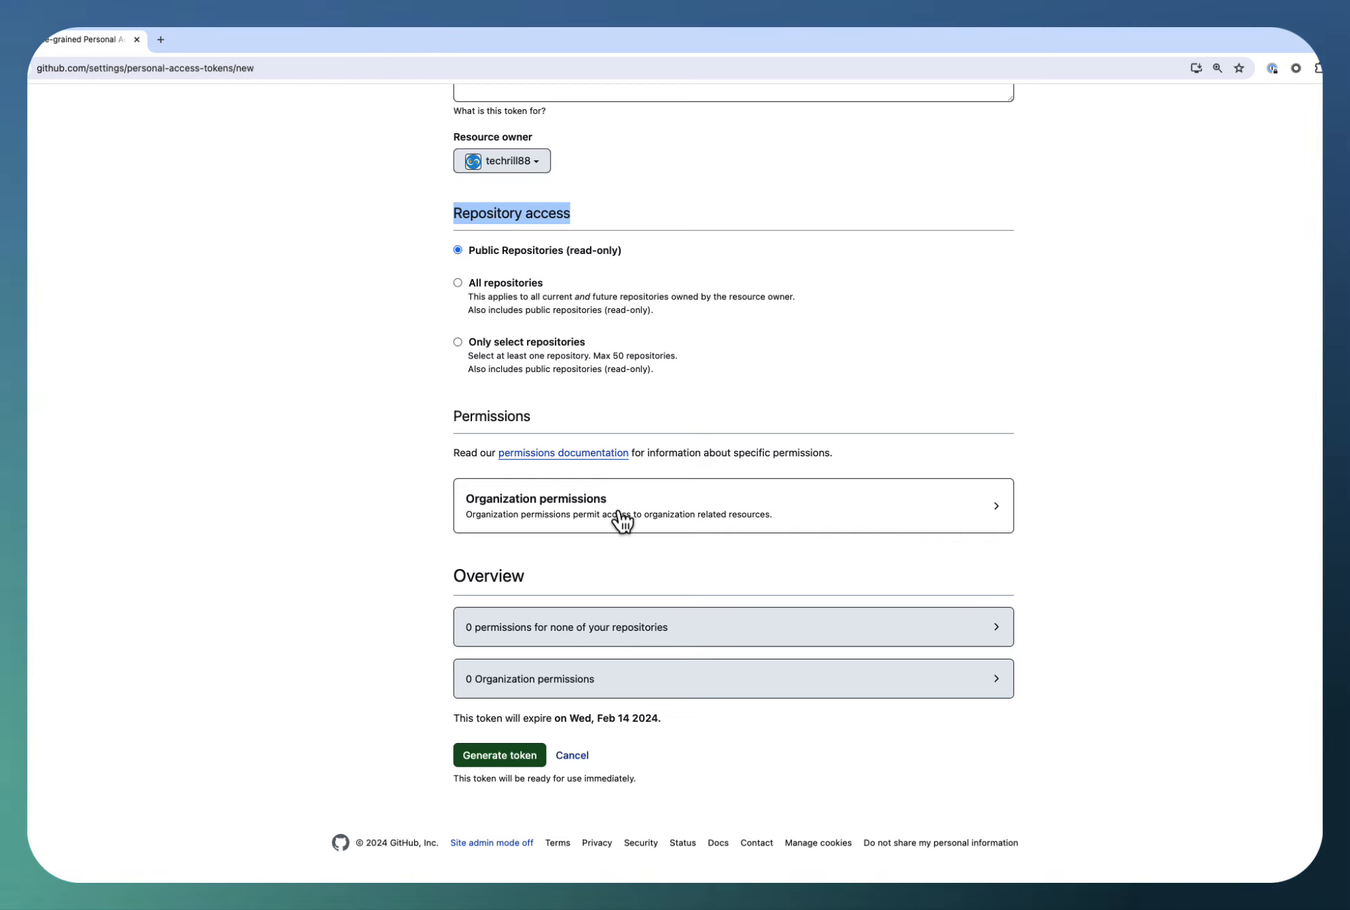
pyautogui.click(498, 345)
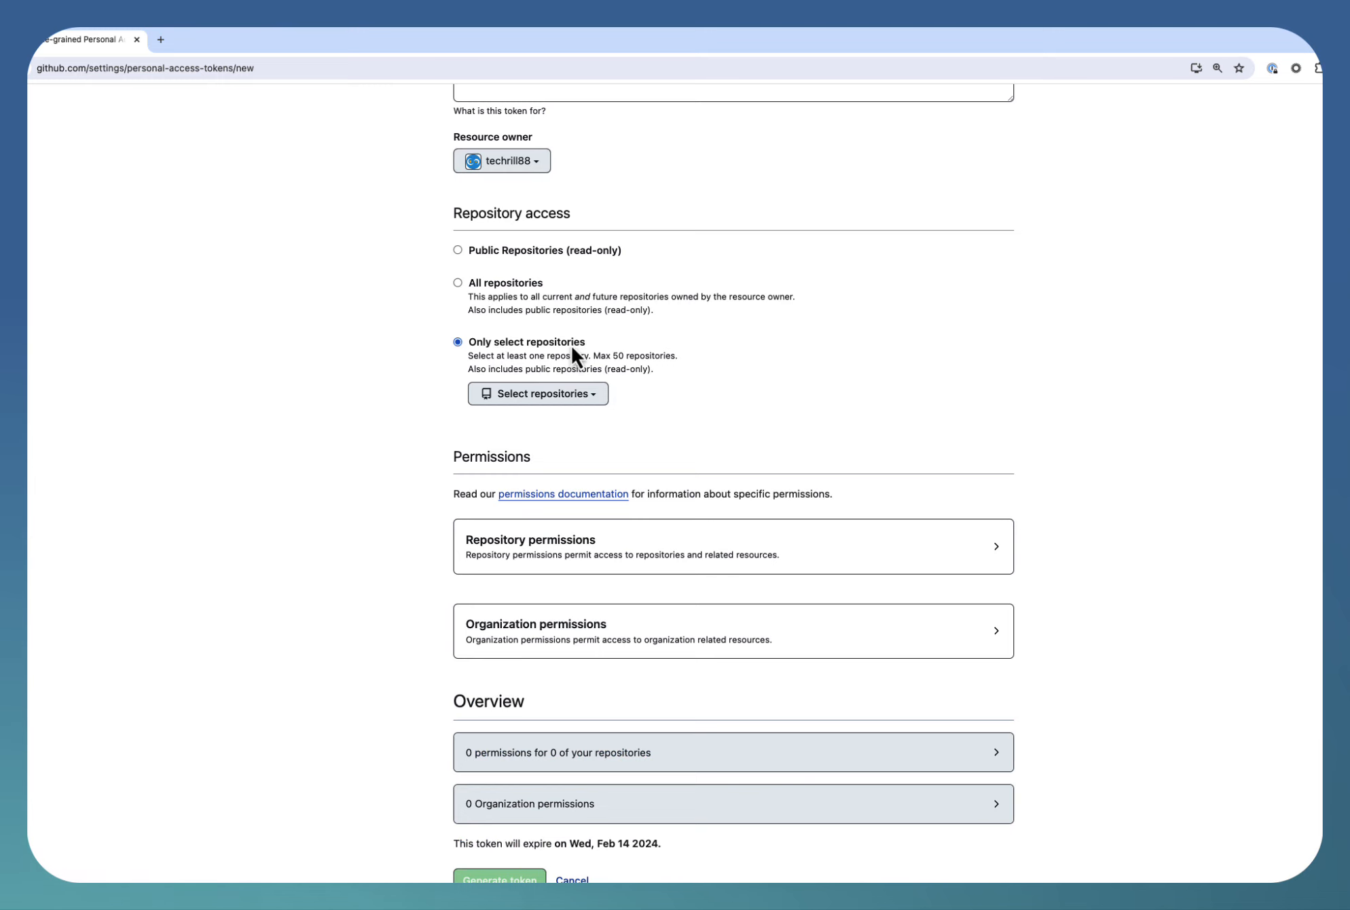
pyautogui.click(596, 395)
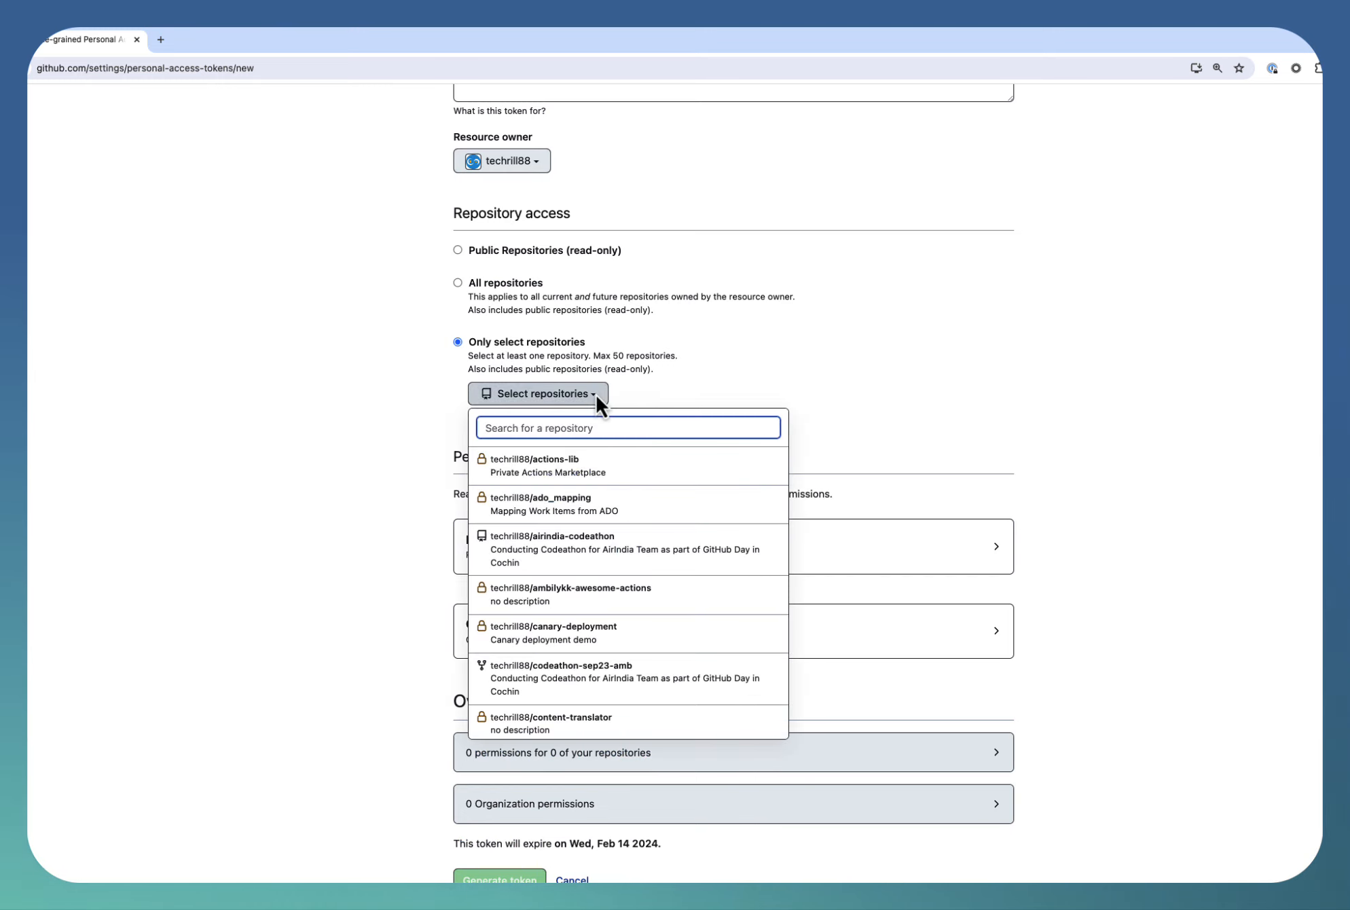
pyautogui.click(560, 467)
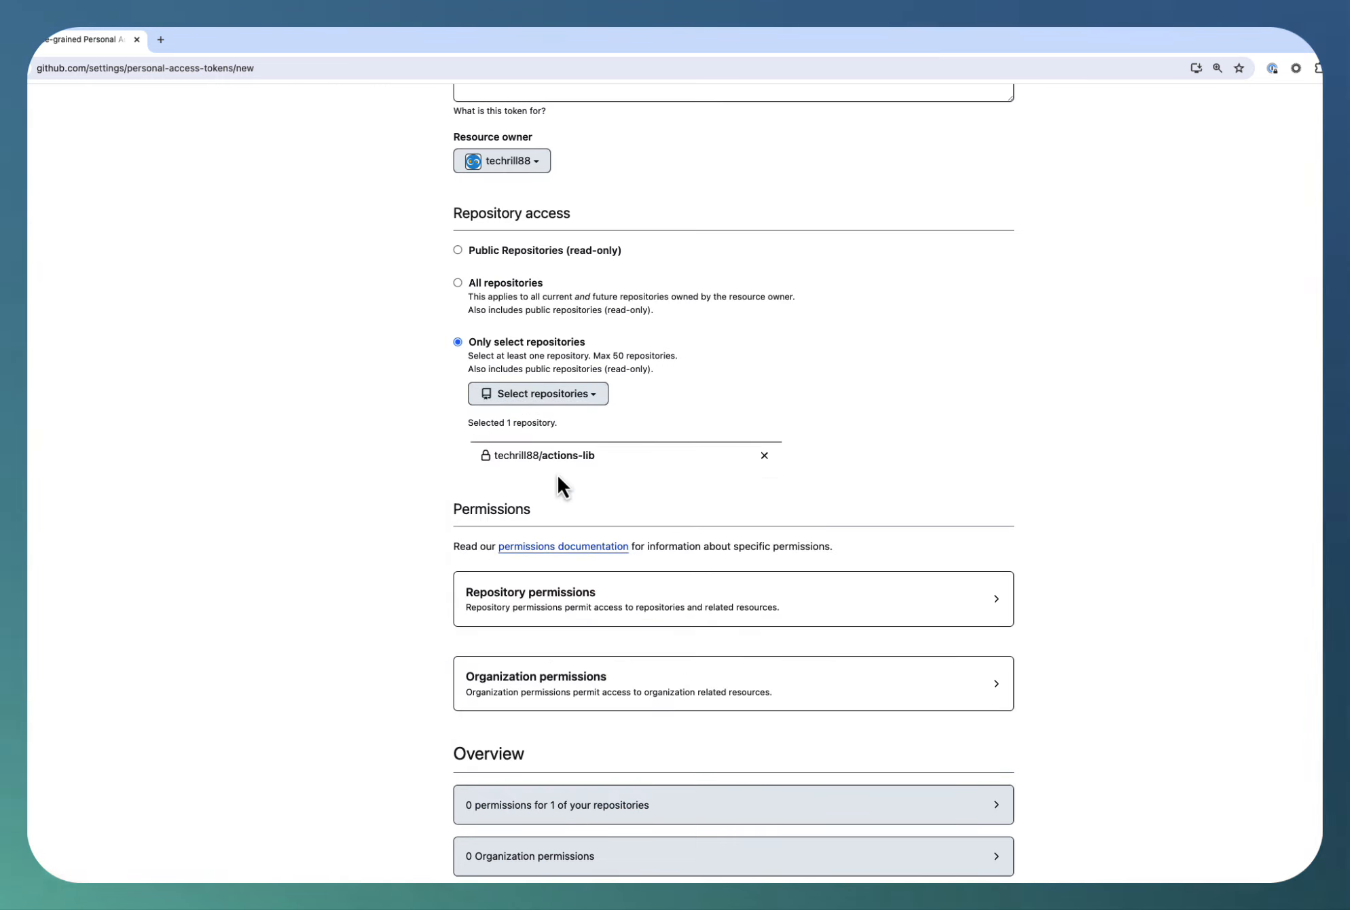